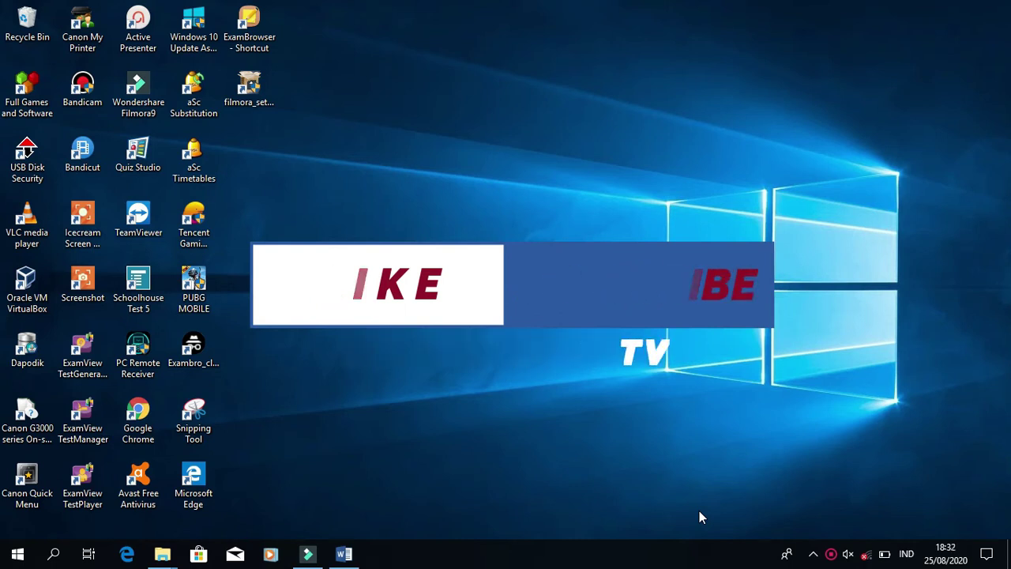
Restore the PERHITUNGAN DARI TABEL LAIN Word document from the taskbar.
click(345, 554)
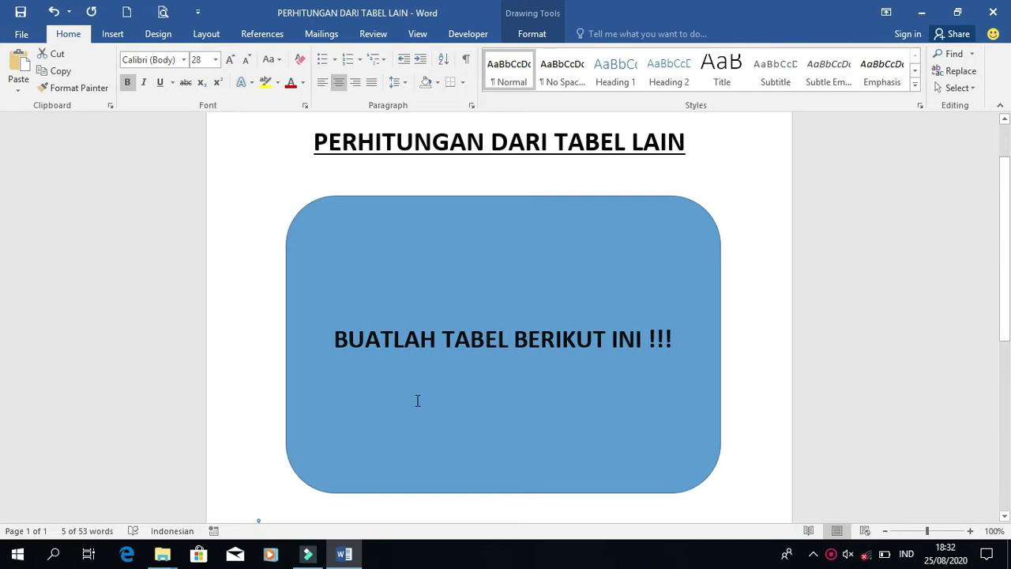
Delete the blue instruction box over the table and the blue banner under the heading.
click(450, 213)
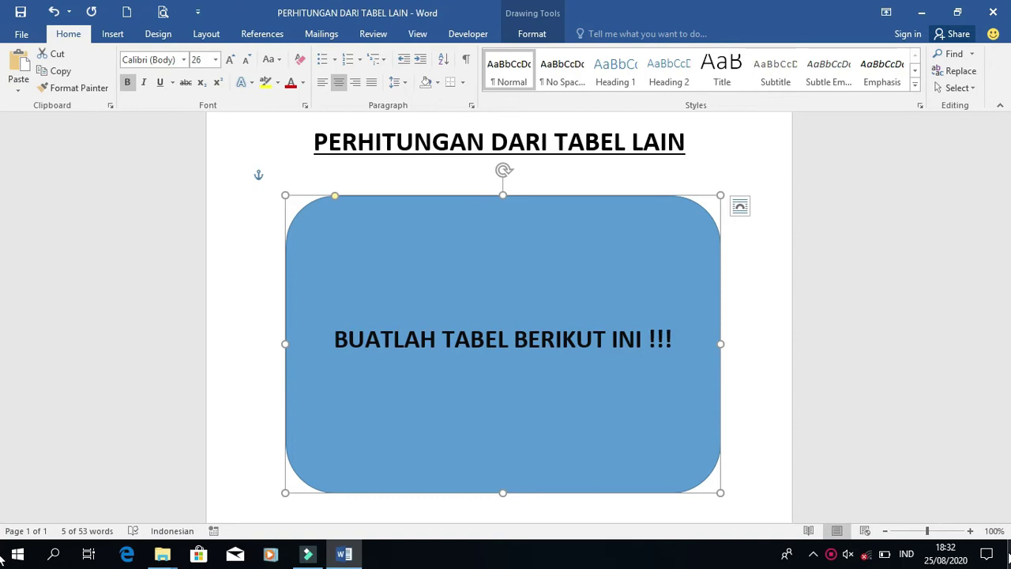
key(Delete)
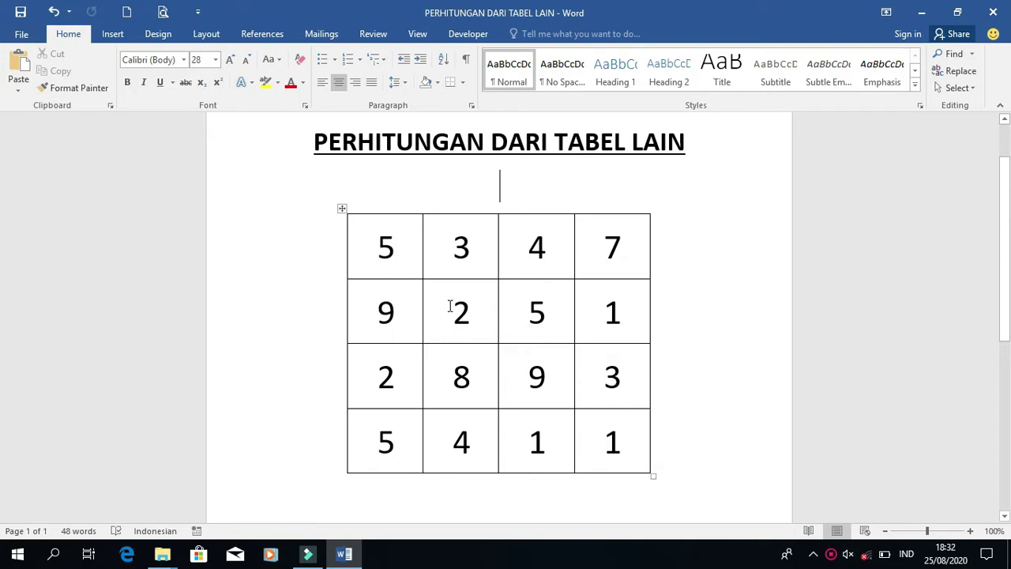
scroll(450, 307, down, 2)
scroll(449, 306, down, 3)
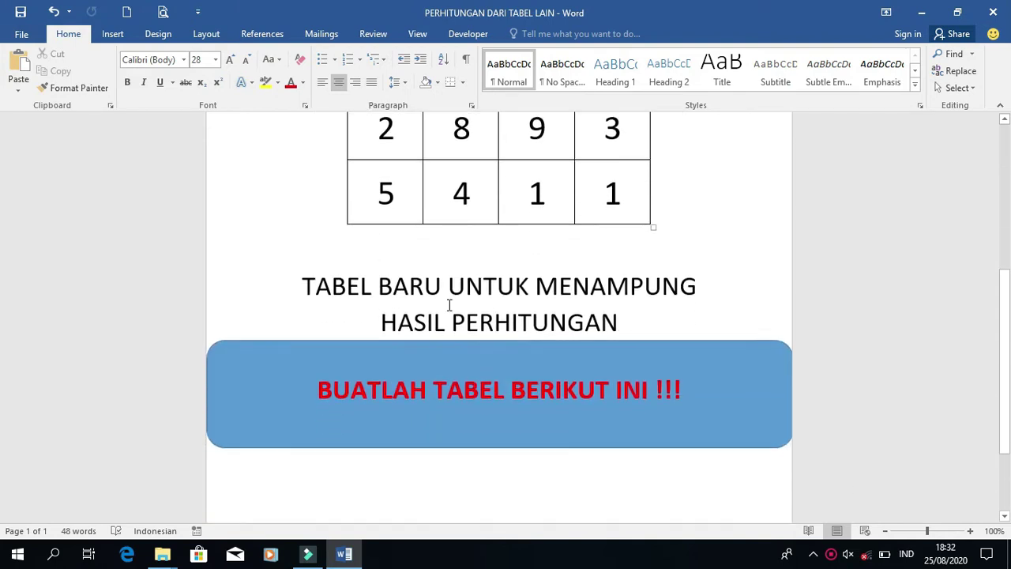
click(475, 350)
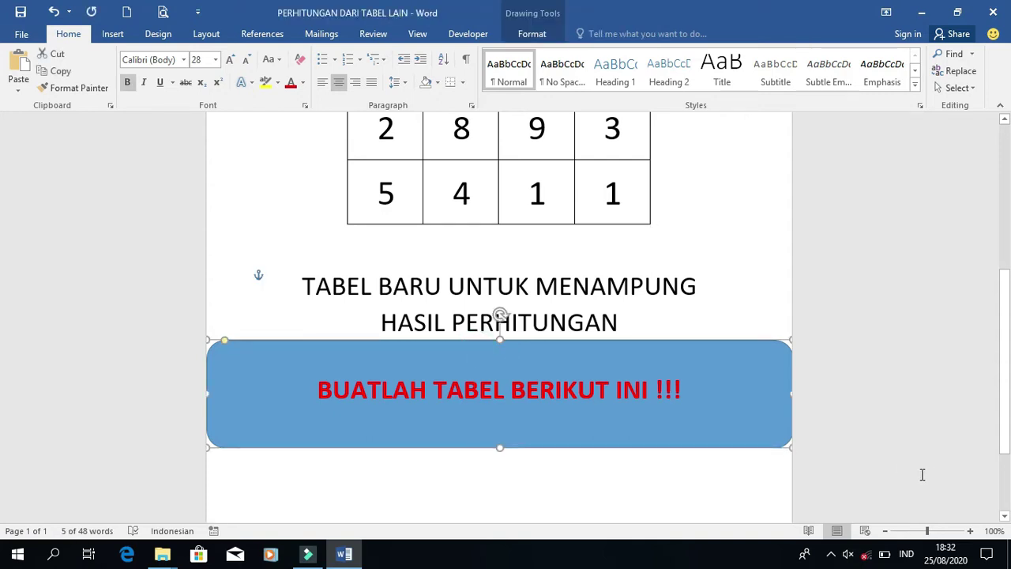
key(Delete)
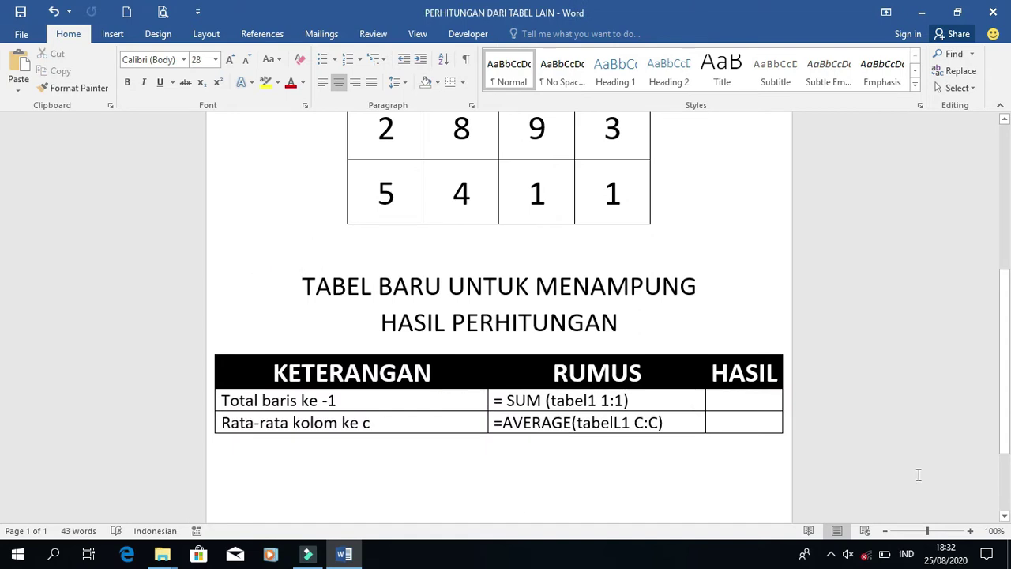
scroll(917, 474, down, 3)
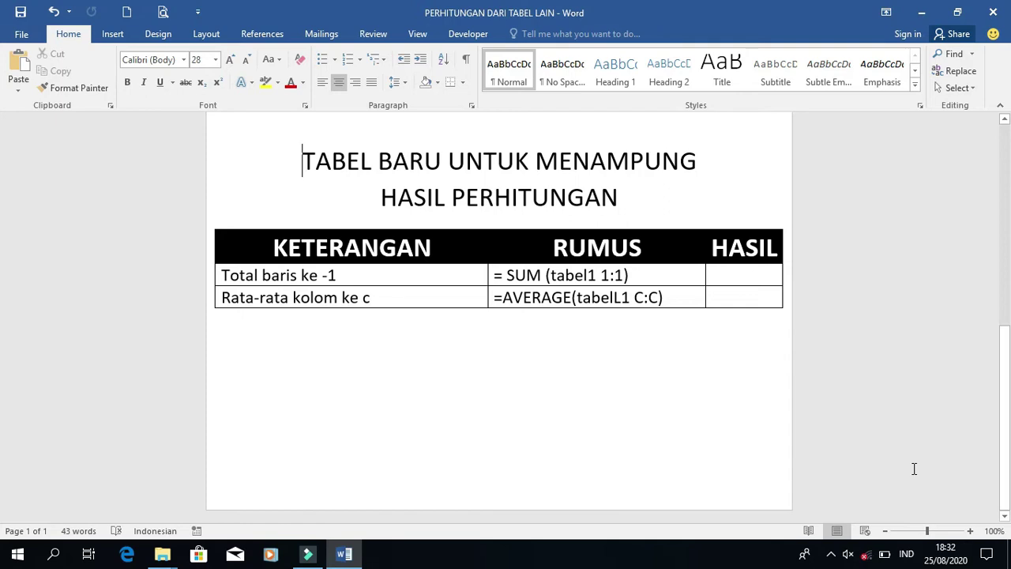
scroll(891, 453, up, 5)
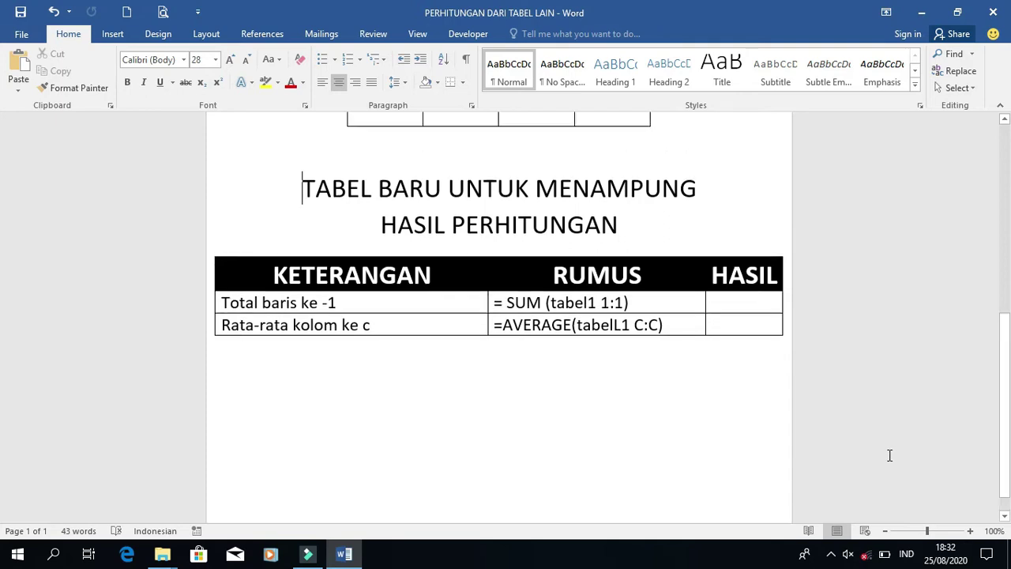
scroll(890, 449, up, 3)
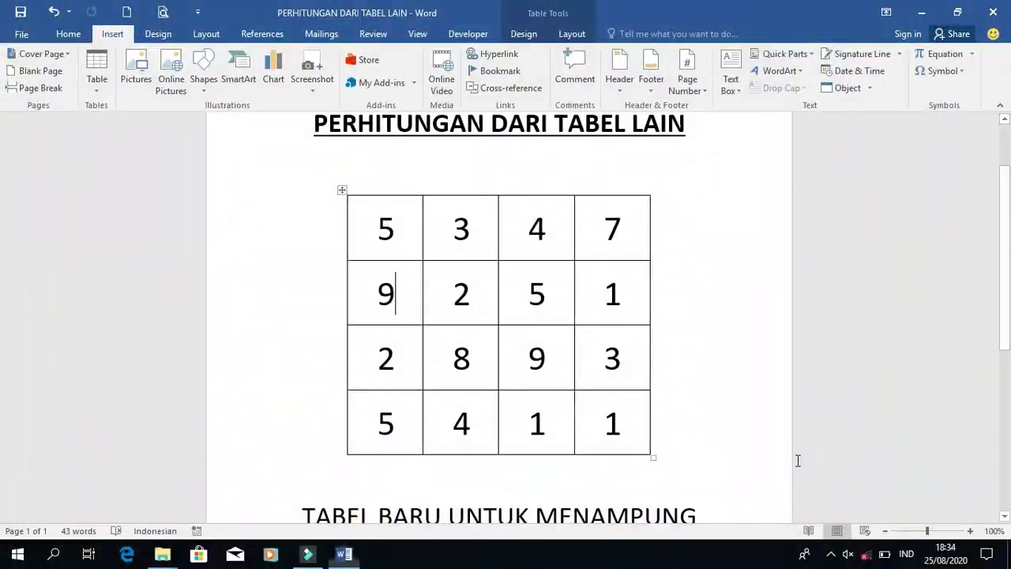
Select the 4x4 number table and open Insert > Bookmark for it.
click(345, 190)
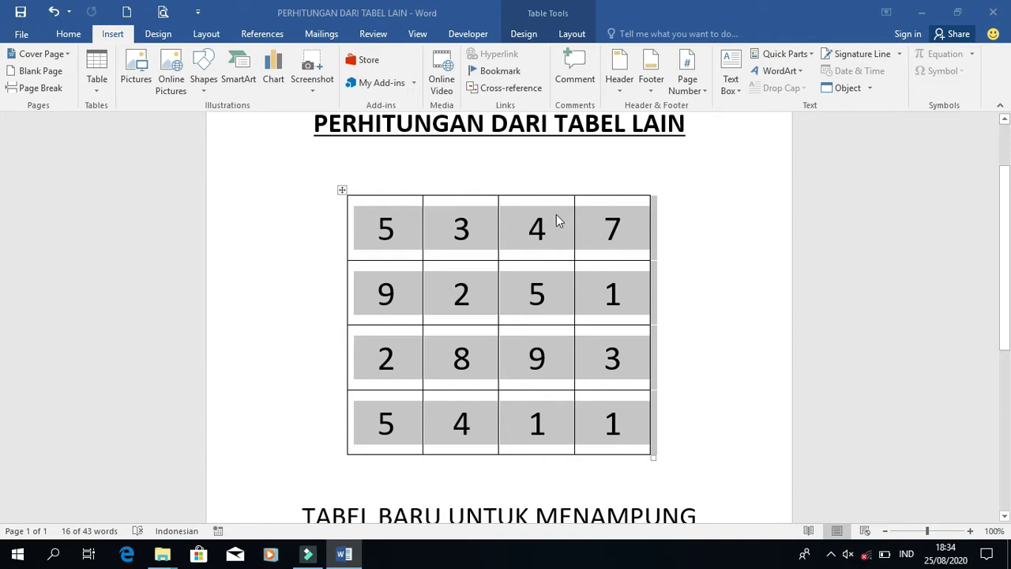
click(108, 41)
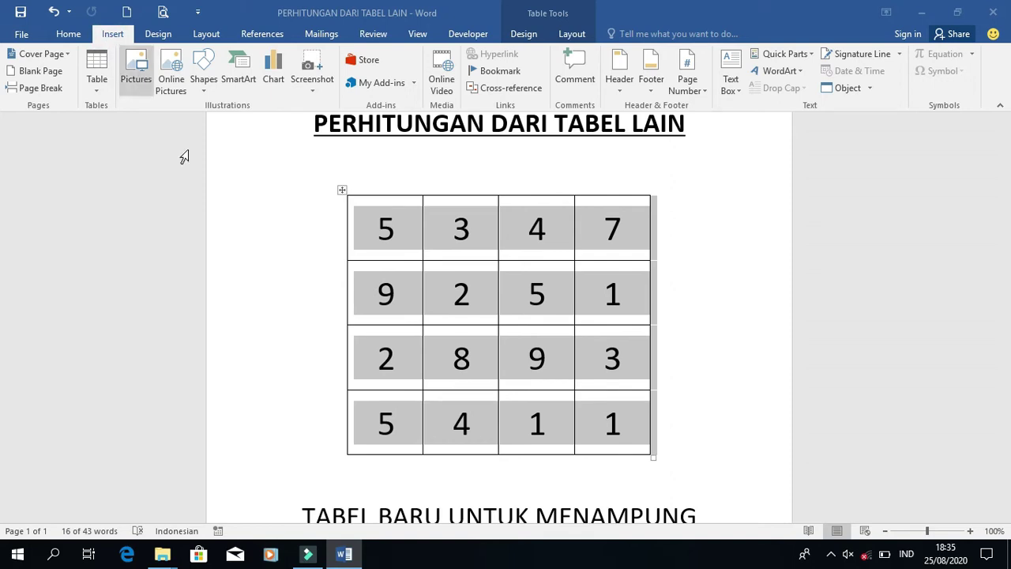
click(519, 79)
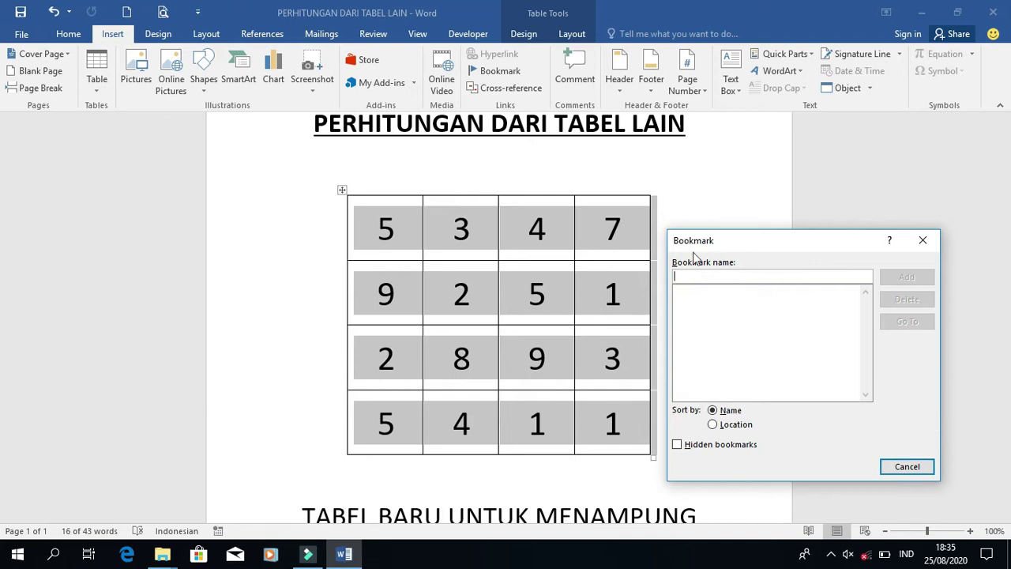
Add a bookmark named tabel1 to the selected table.
mouse_move(722, 241)
mouse_down()
mouse_move(531, 245)
mouse_move(434, 235)
mouse_up()
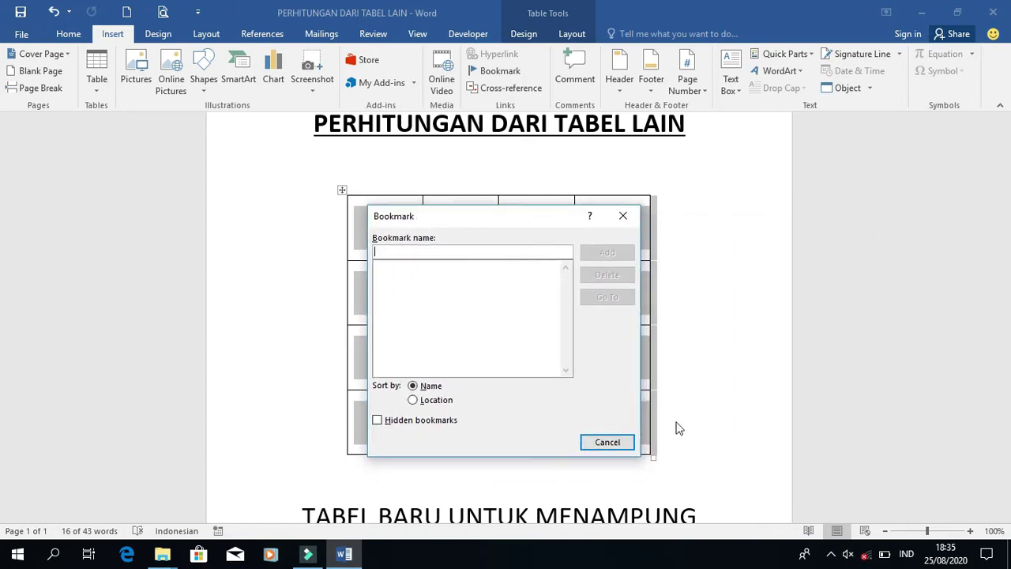
text(tabel1)
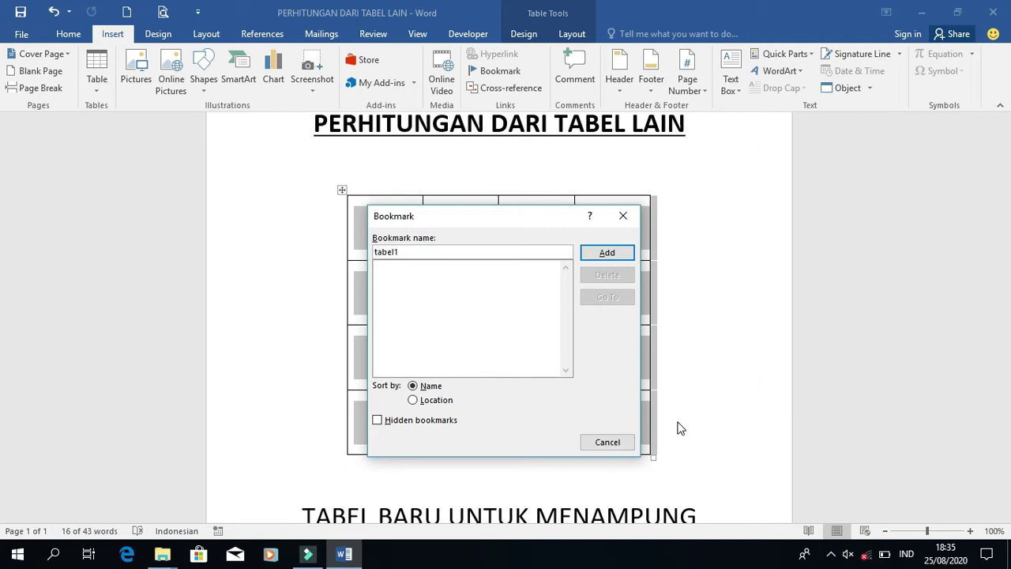
click(590, 254)
scroll(632, 379, down, 5)
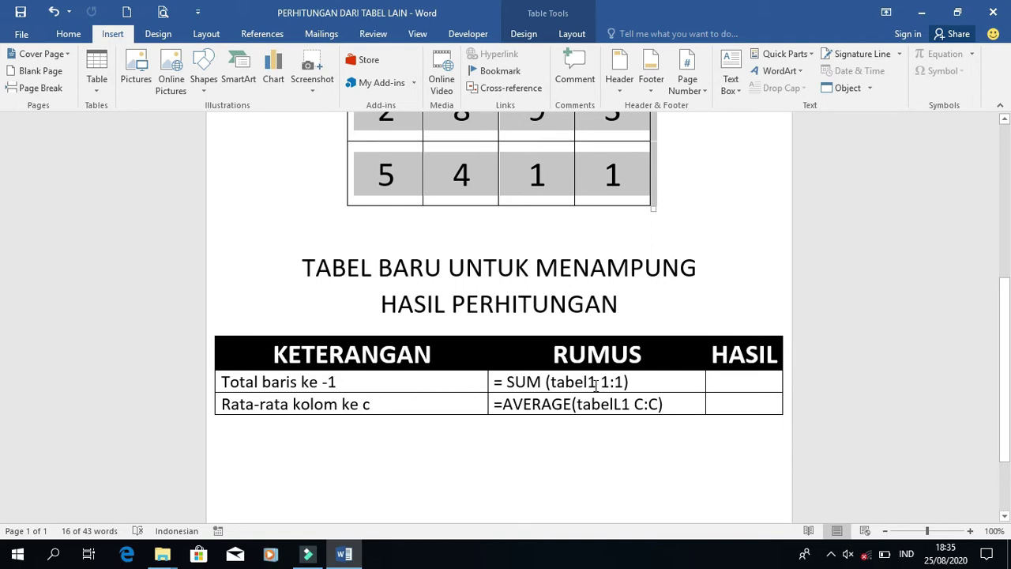
drag(595, 383, 551, 383)
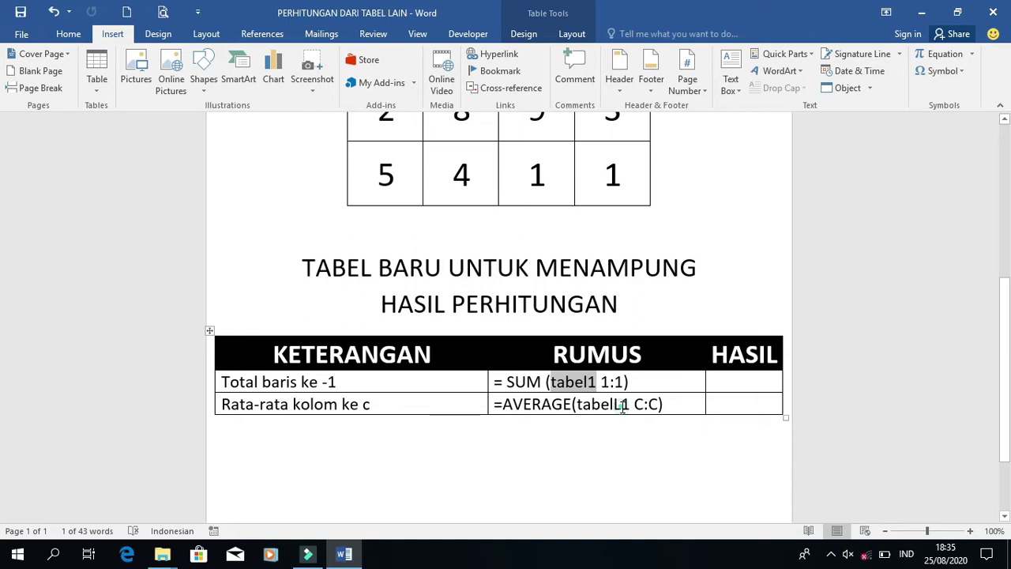
click(619, 405)
drag(619, 405, 580, 408)
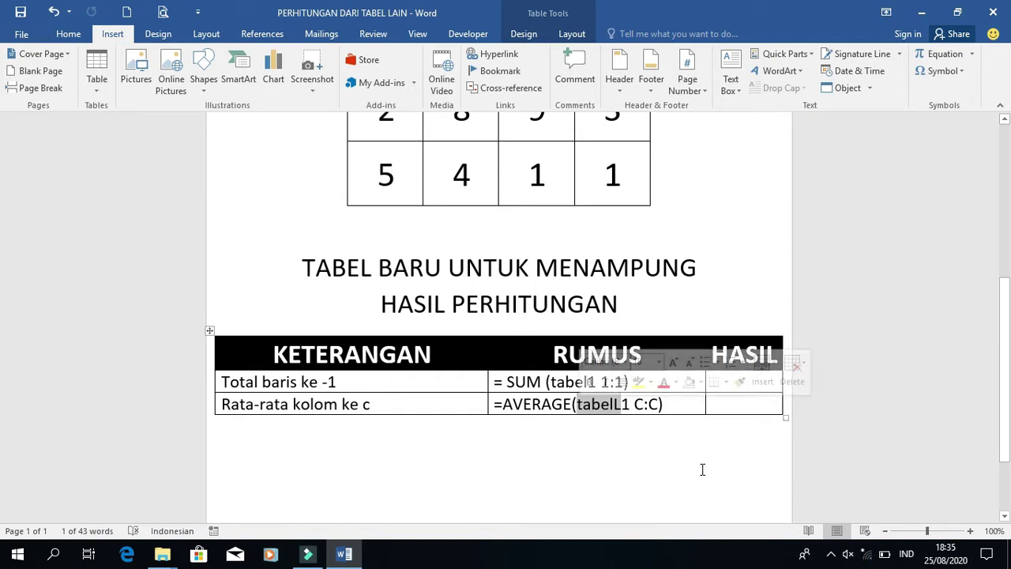
drag(629, 404, 587, 411)
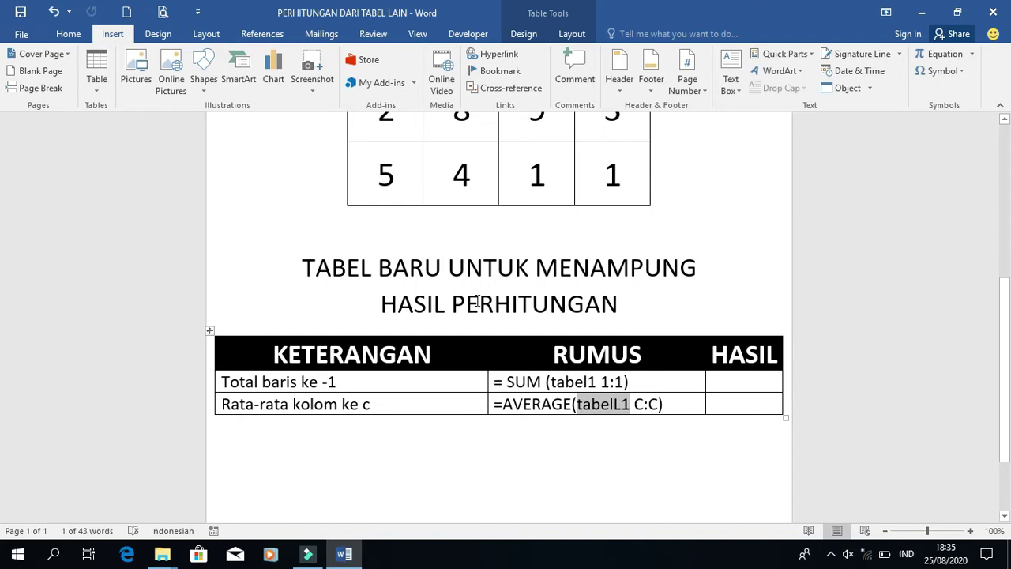
scroll(477, 300, up, 3)
scroll(477, 301, up, 3)
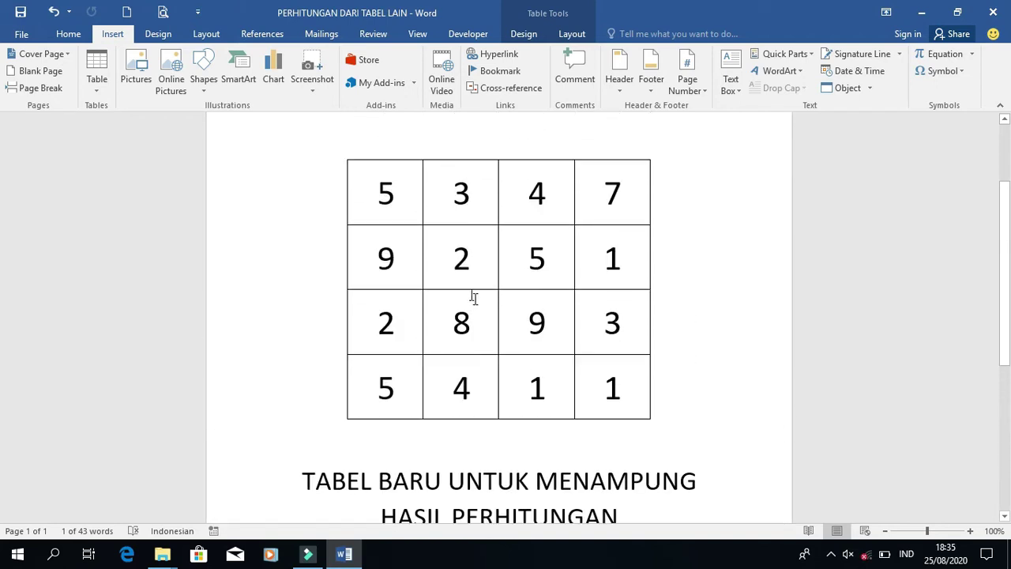
click(365, 169)
click(344, 154)
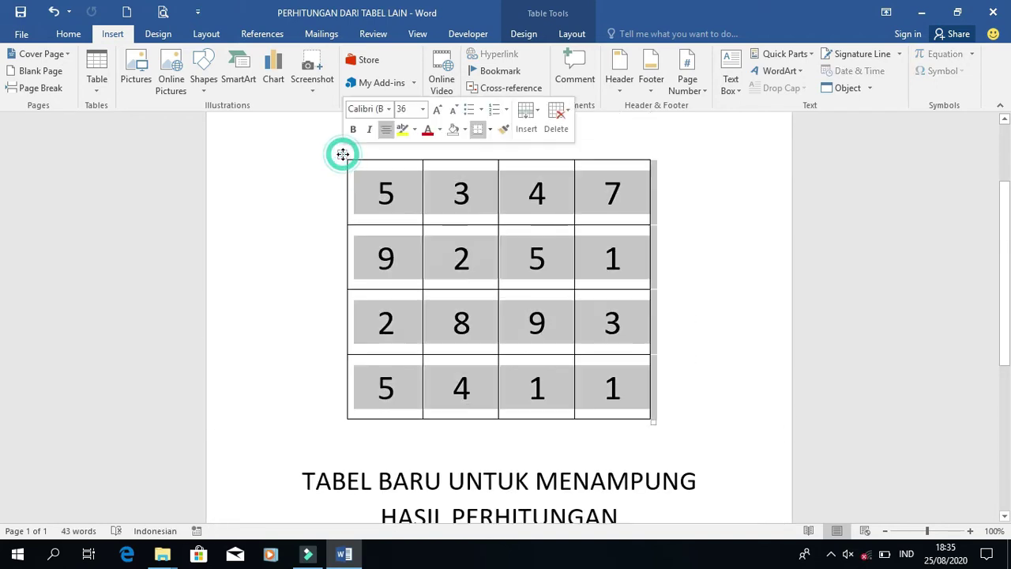
click(486, 75)
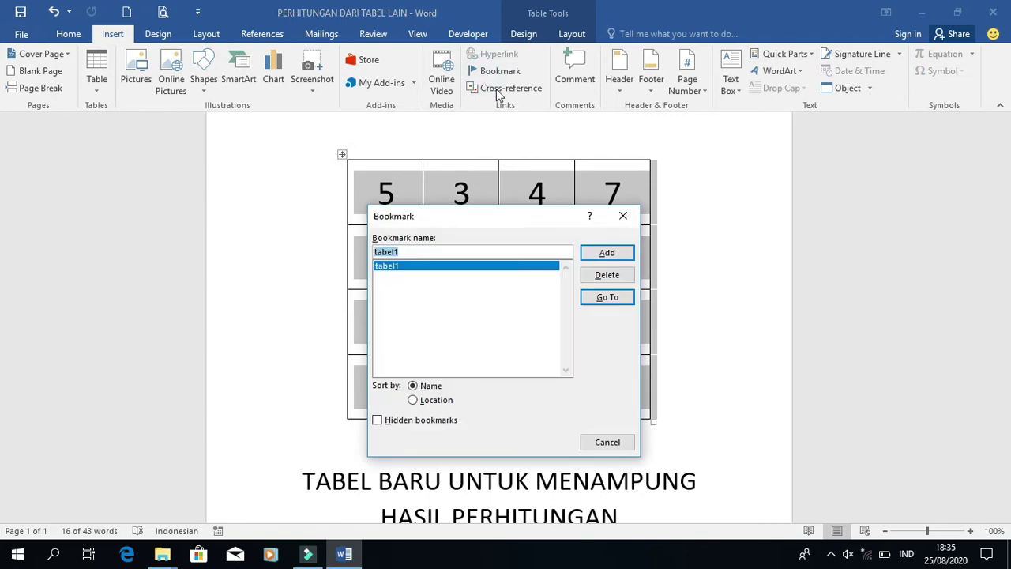
drag(527, 214, 819, 167)
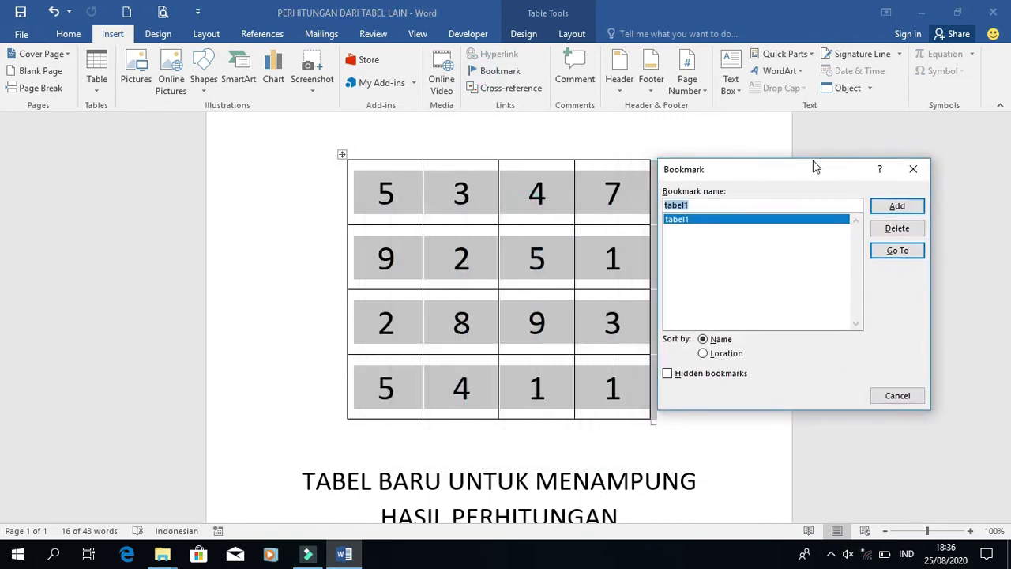
click(765, 204)
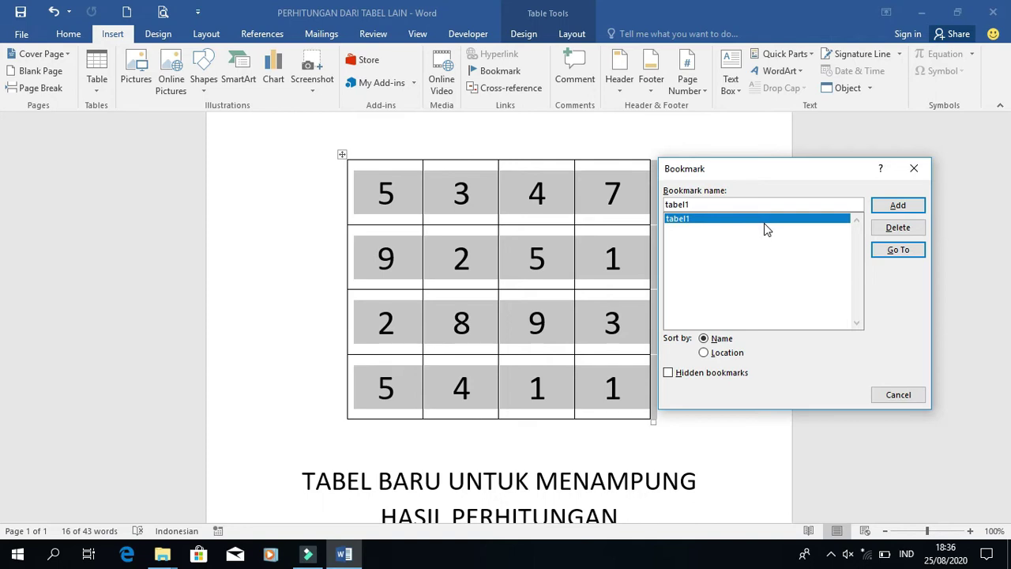
click(914, 168)
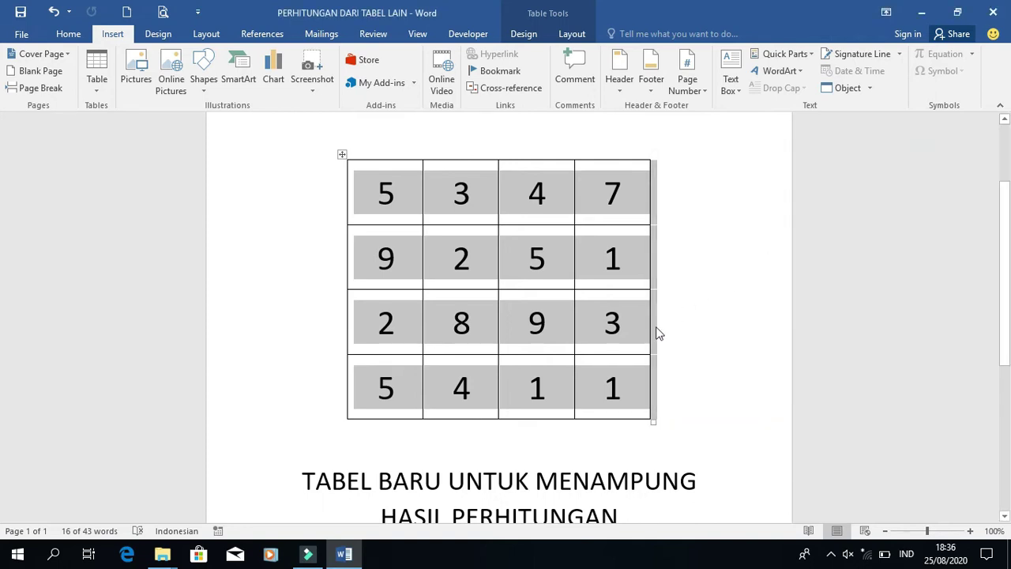
click(655, 328)
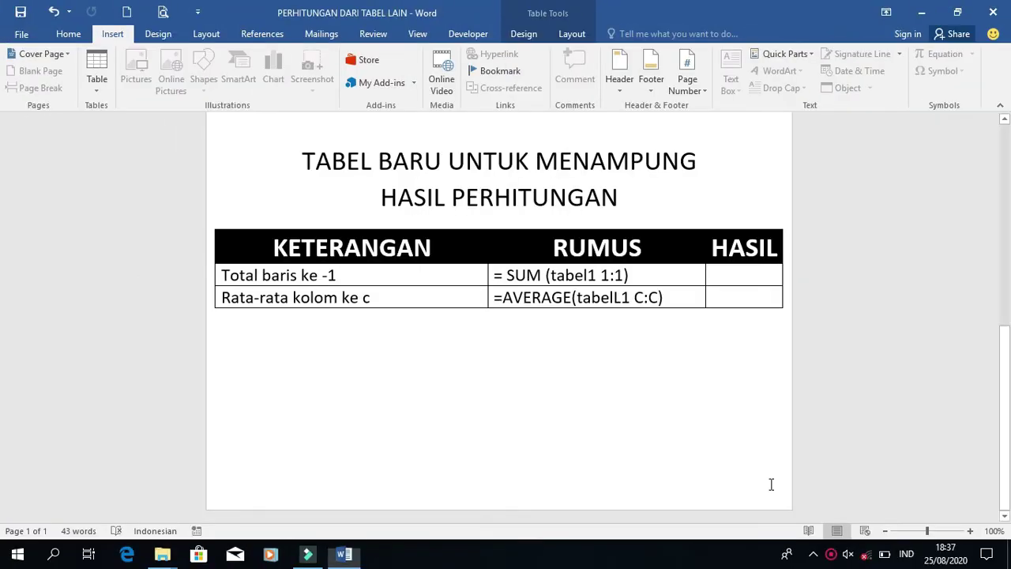
Enter the formula =SUM(tabel1 1:1) in the row-1 HASIL cell through the Formula dialog.
click(734, 272)
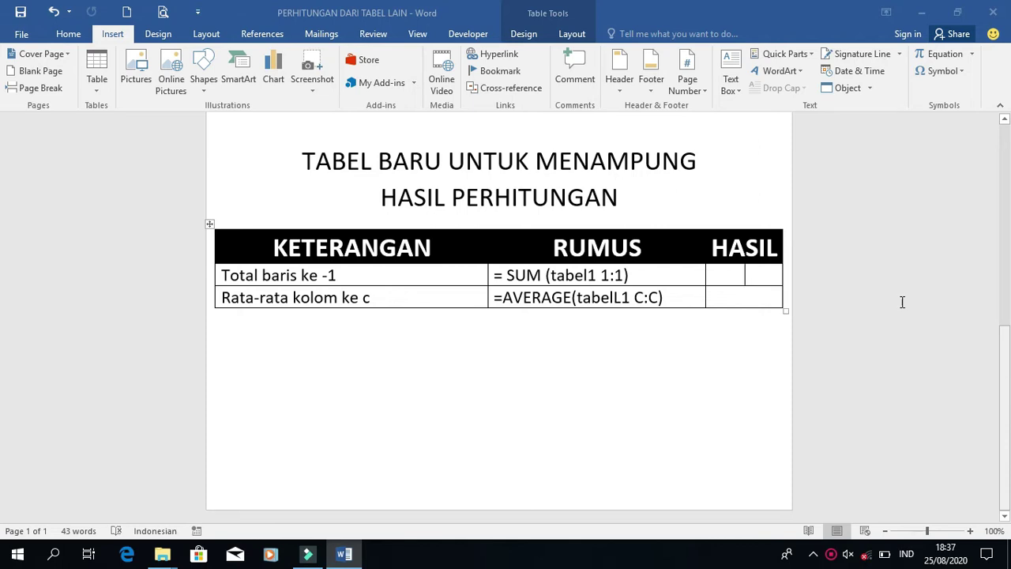
click(577, 36)
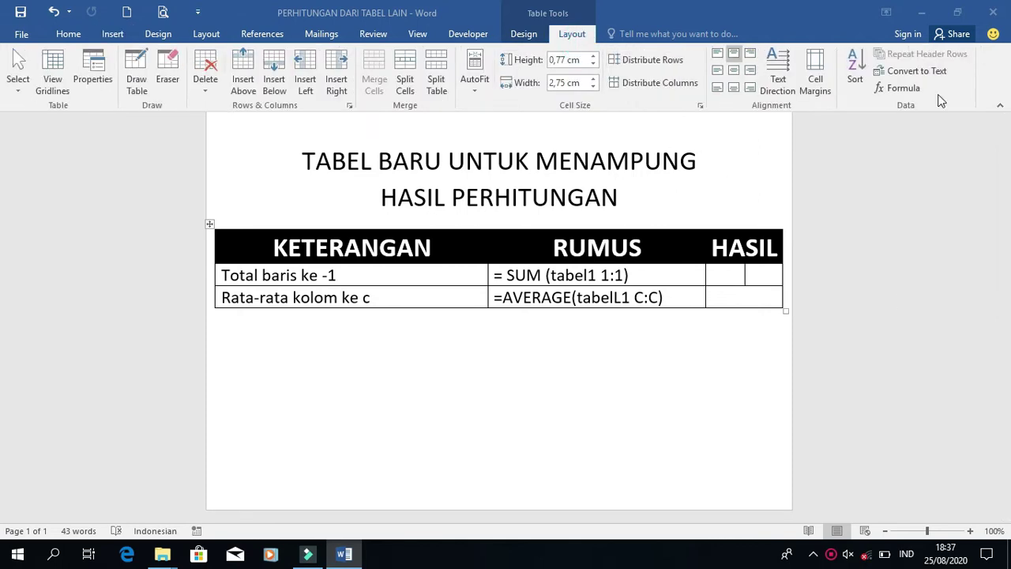
click(899, 88)
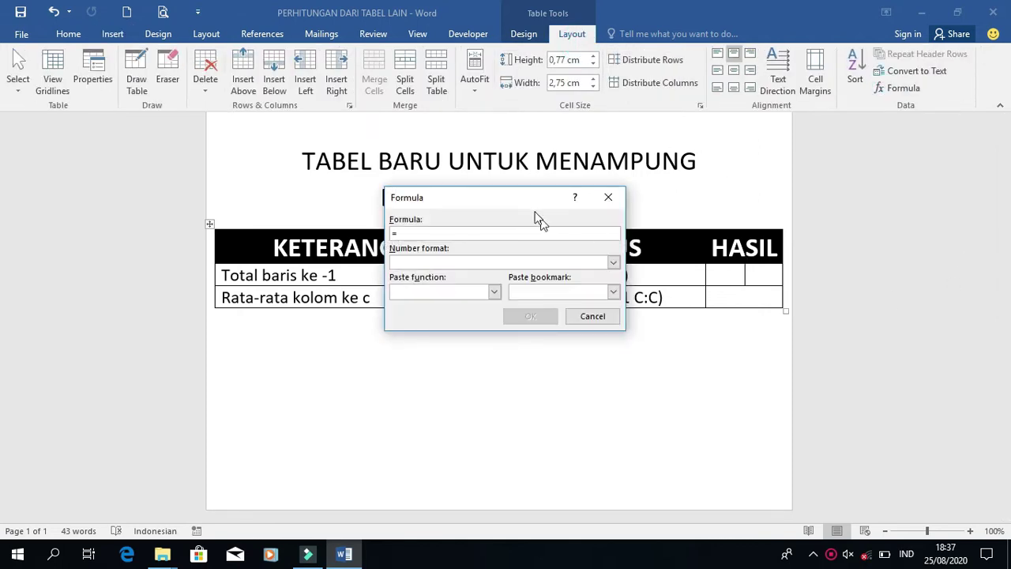
drag(530, 203, 536, 333)
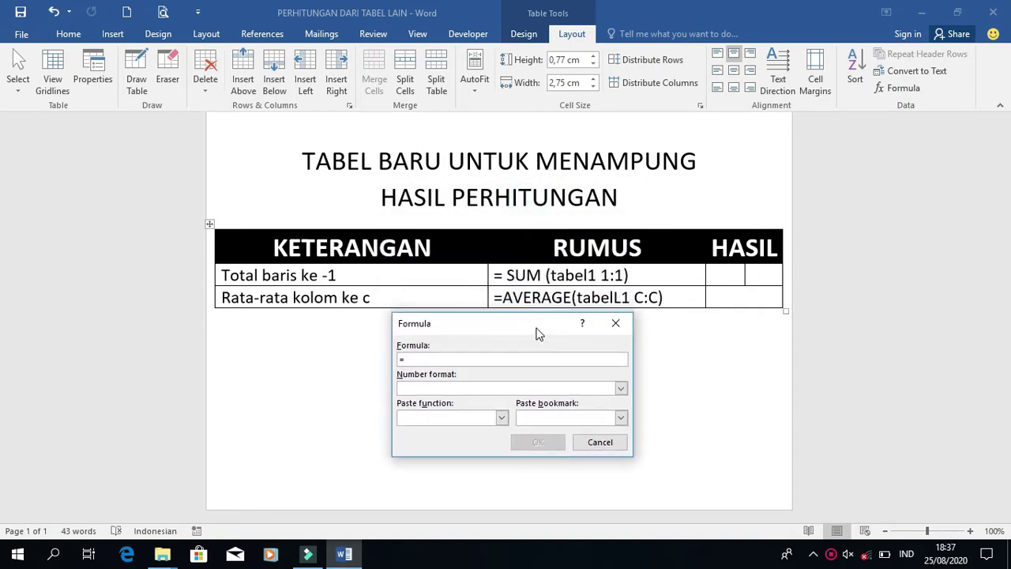
click(503, 421)
scroll(474, 465, down, 2)
scroll(475, 474, down, 1)
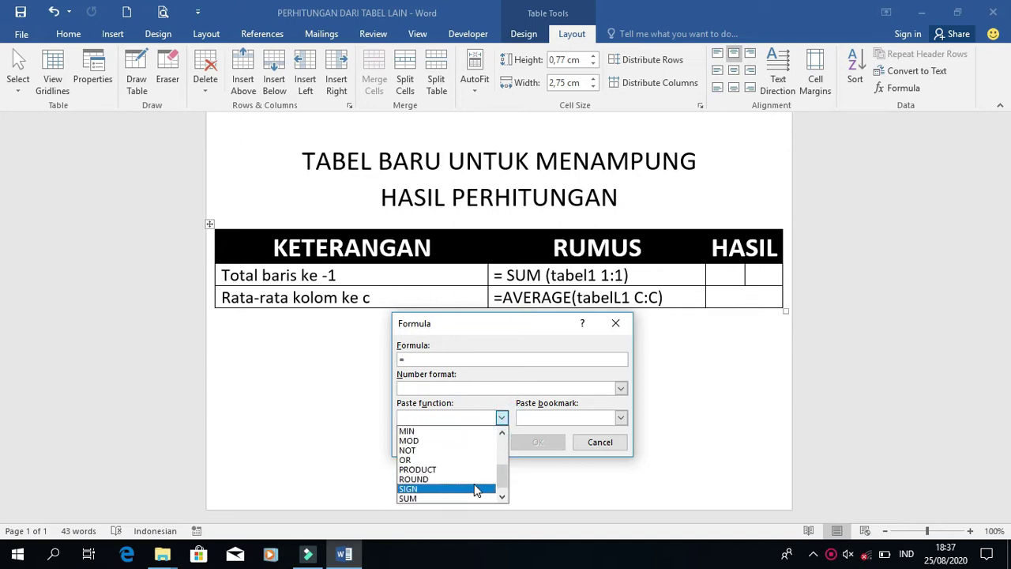
click(475, 493)
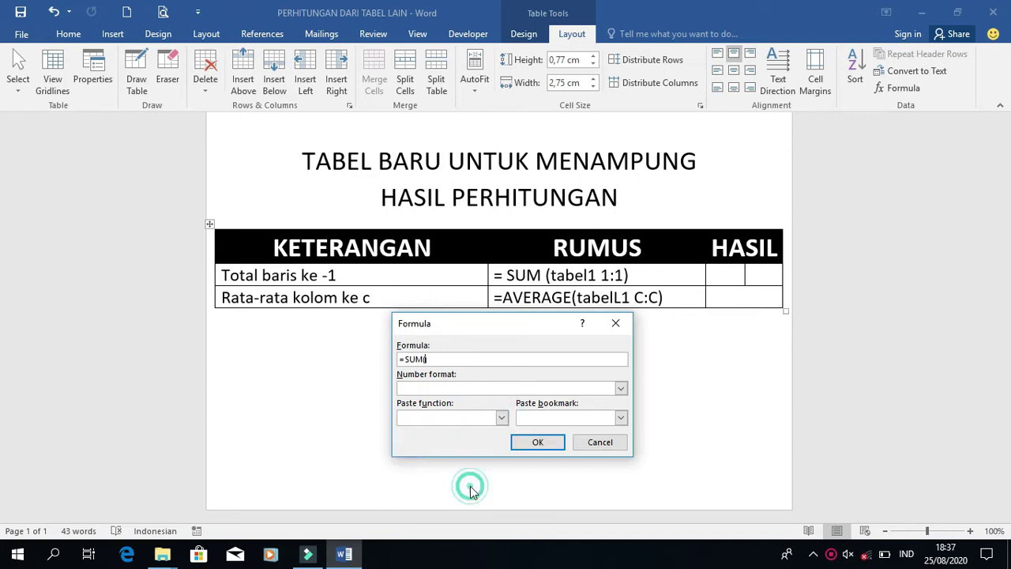
click(621, 418)
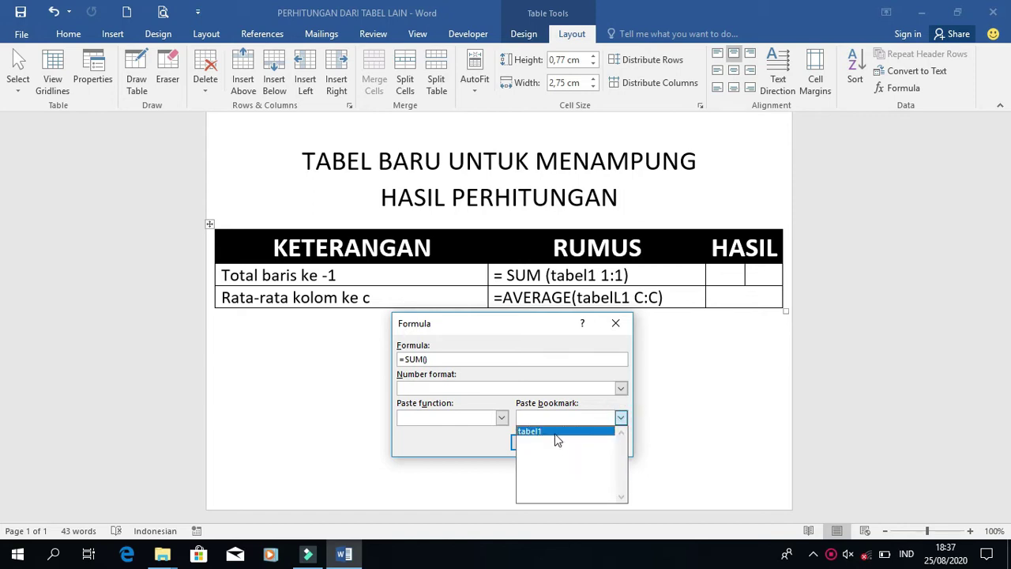
click(558, 433)
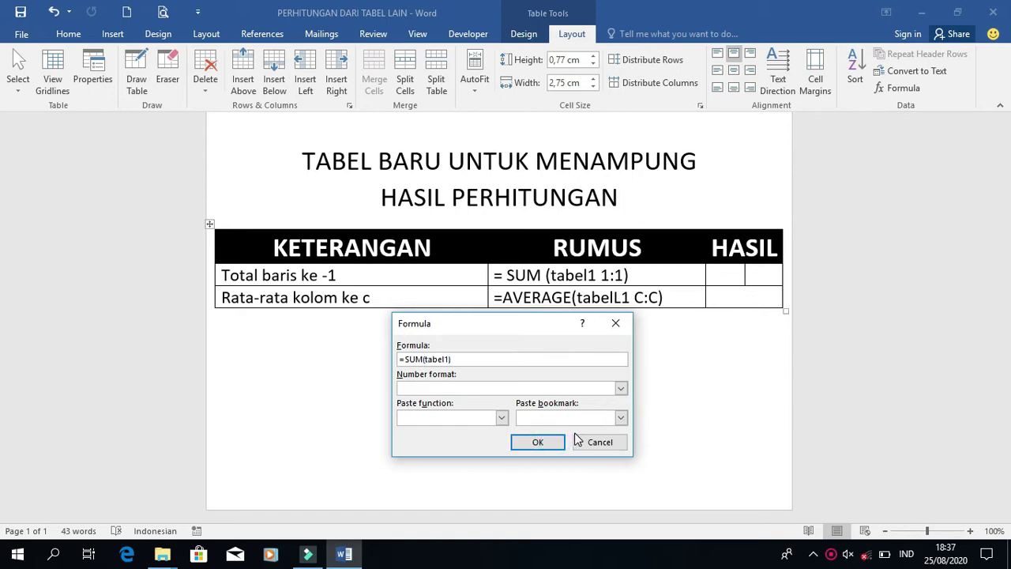
text(1)
text(:1))
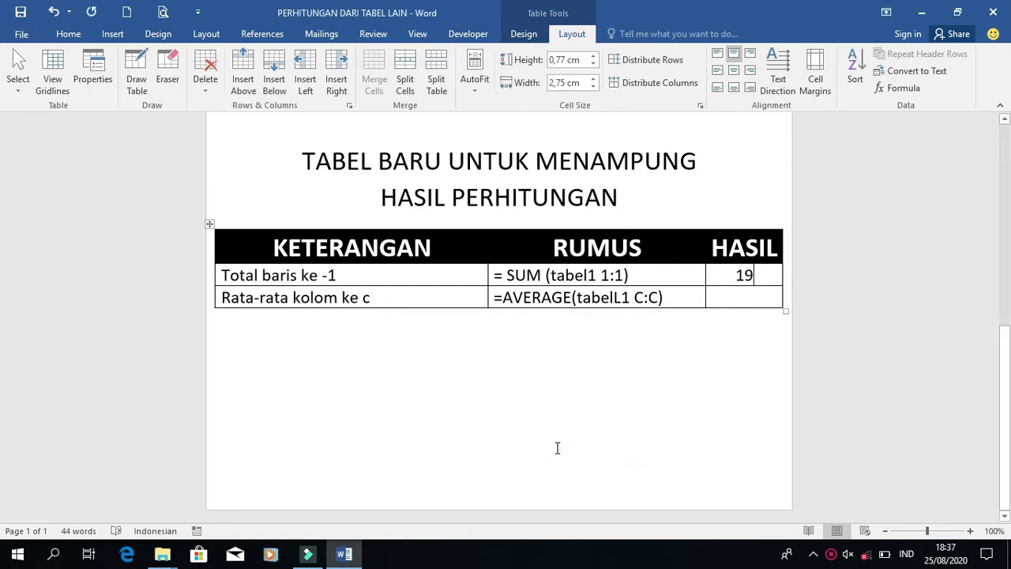
Launch Excel 2016 from the Start menu's Recently added list.
click(18, 554)
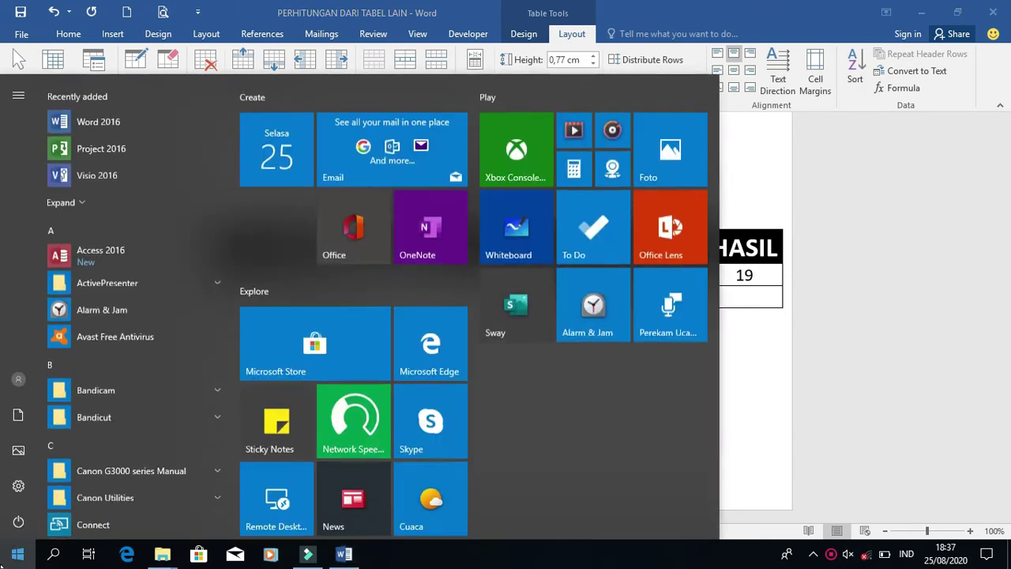
click(80, 199)
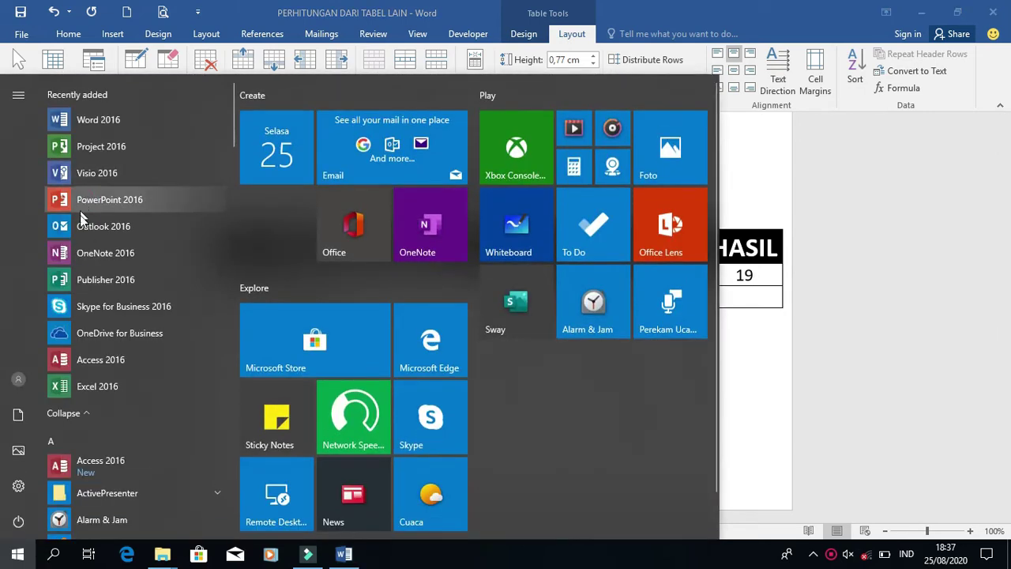
click(85, 387)
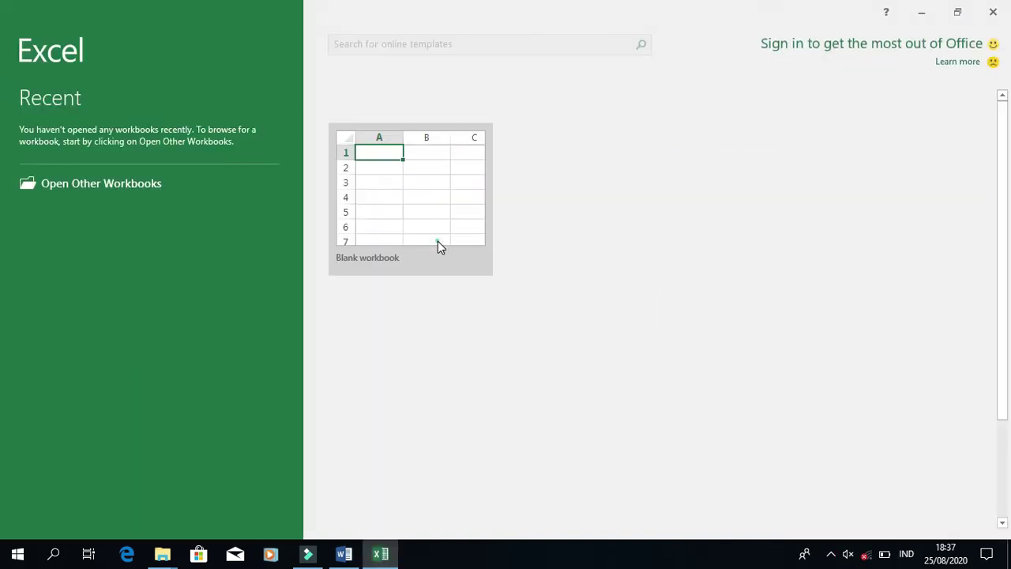
Create a blank Excel workbook and copy the 4x4 number table from Word.
click(437, 241)
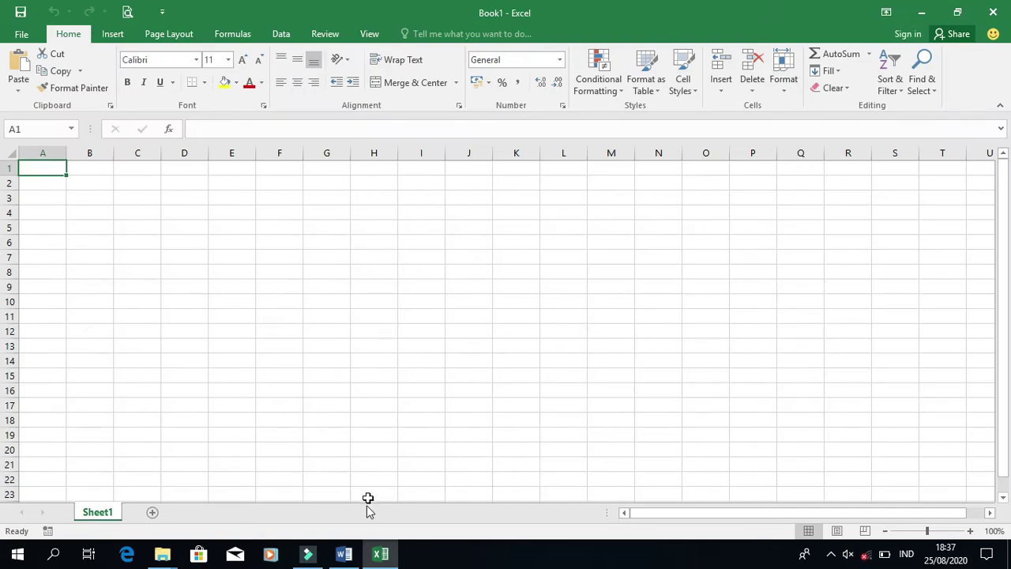
click(355, 559)
scroll(404, 355, up, 1)
scroll(399, 316, up, 5)
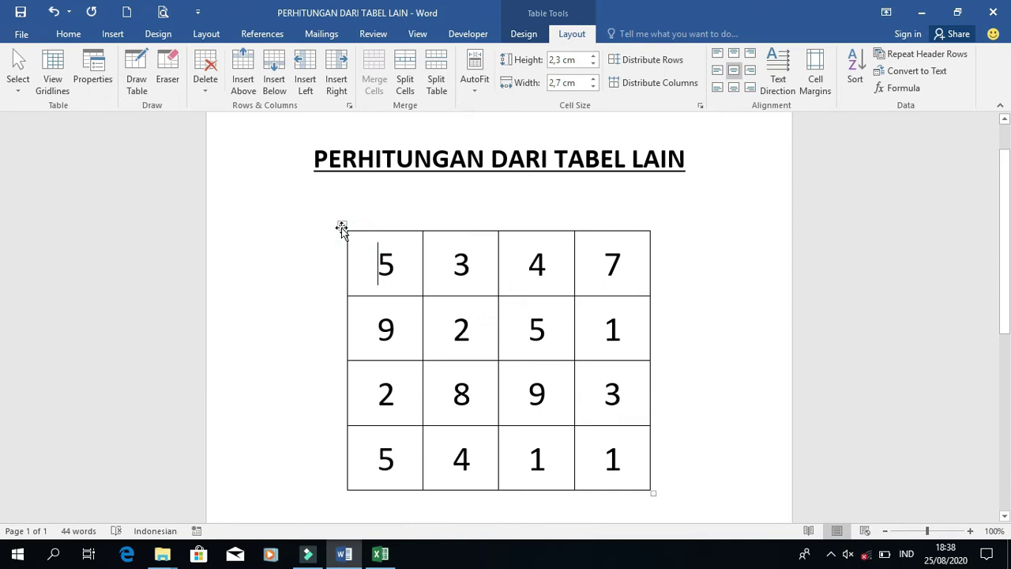
click(341, 227)
right_click(341, 227)
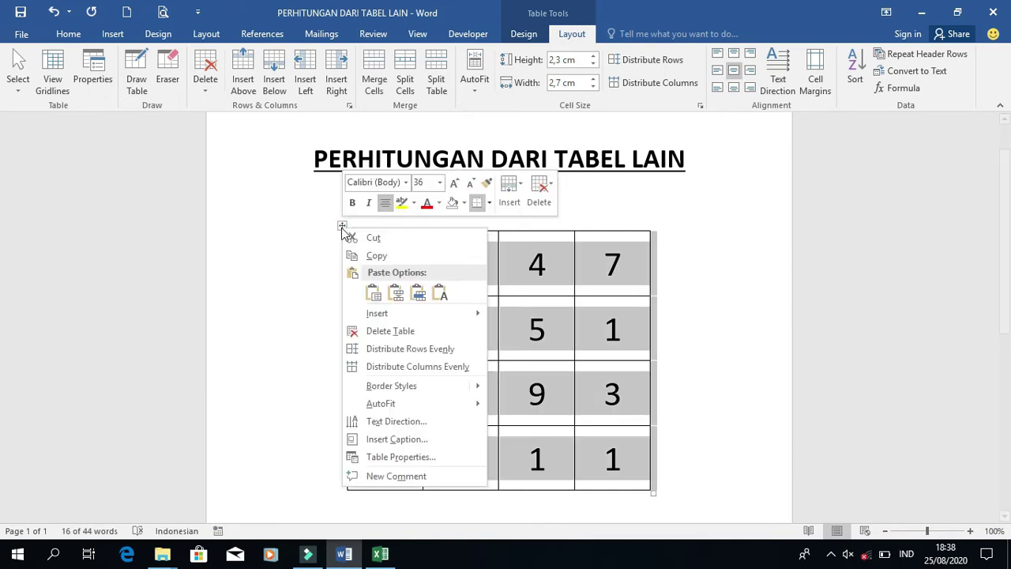
click(385, 253)
Paste the copied table into Excel starting at cell A1.
click(380, 554)
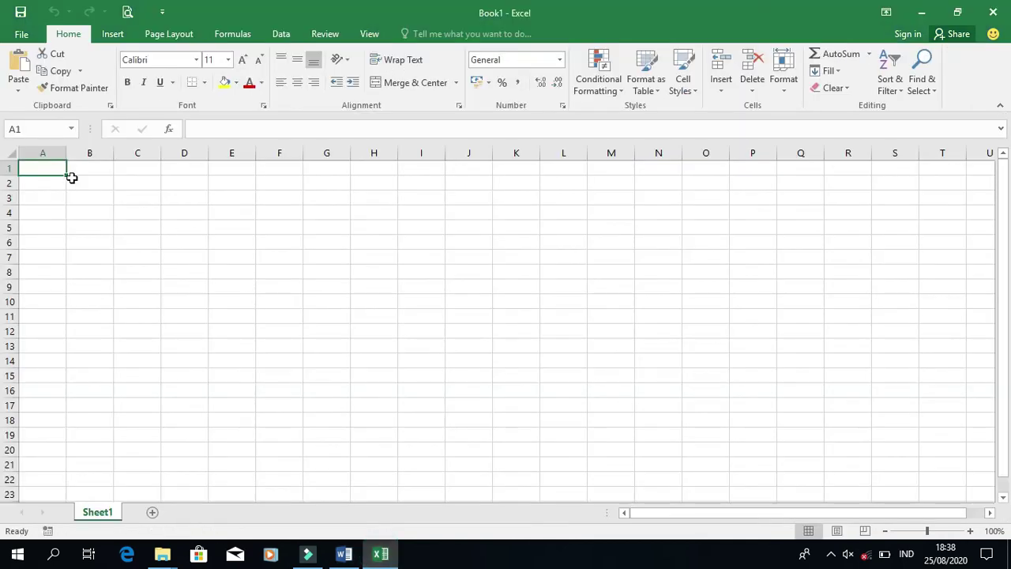
right_click(40, 167)
click(73, 232)
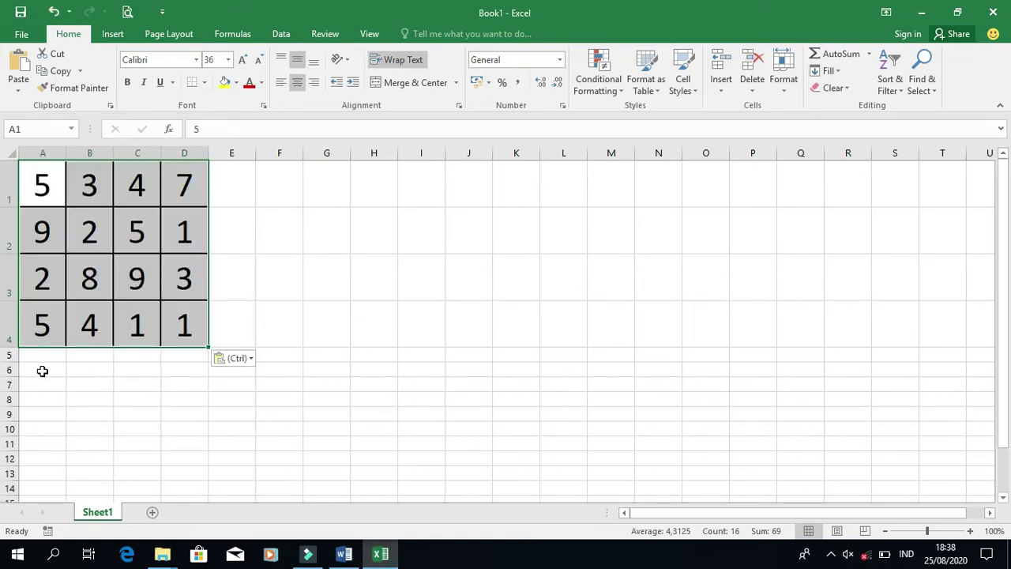
click(42, 371)
Enter =SUM(A1:D1) in cell A6 so it shows 19.
text(=)
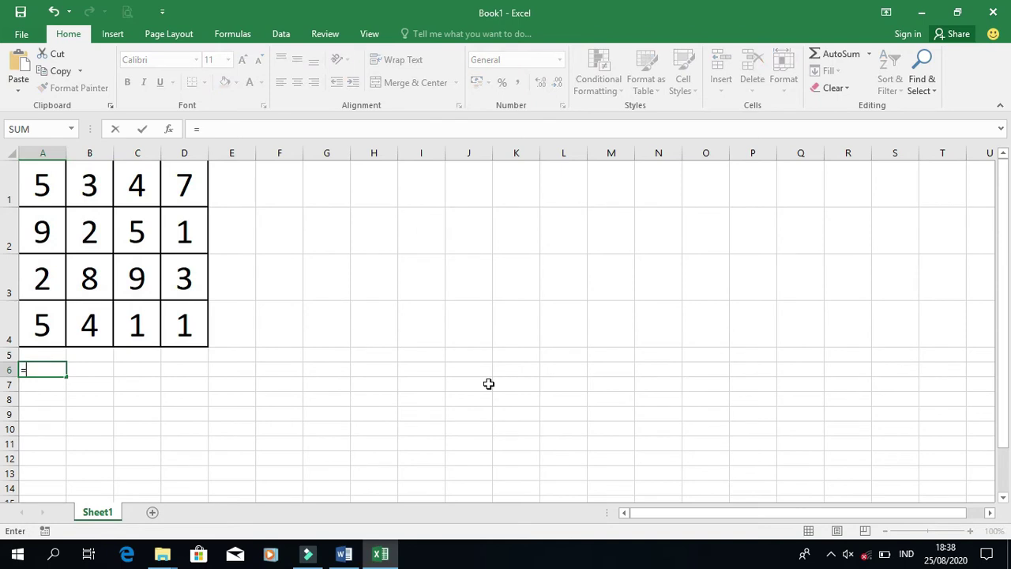
text(sum)
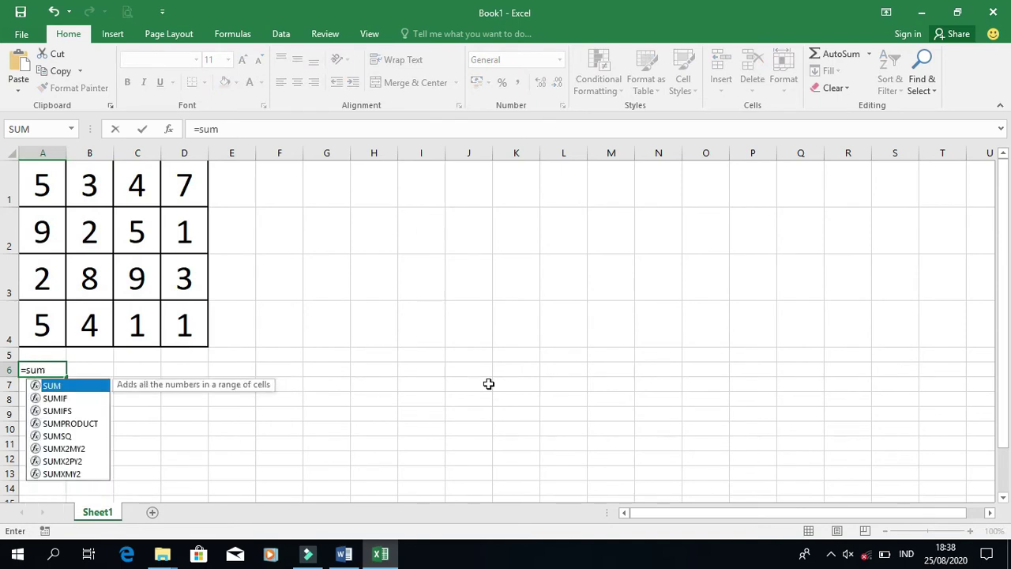
key(Tab)
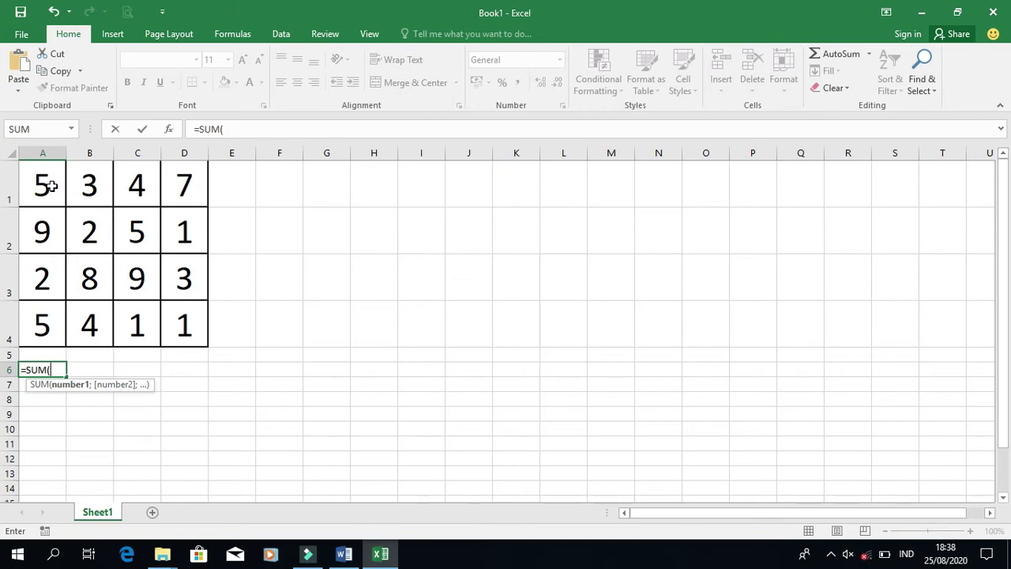
drag(51, 186, 190, 183)
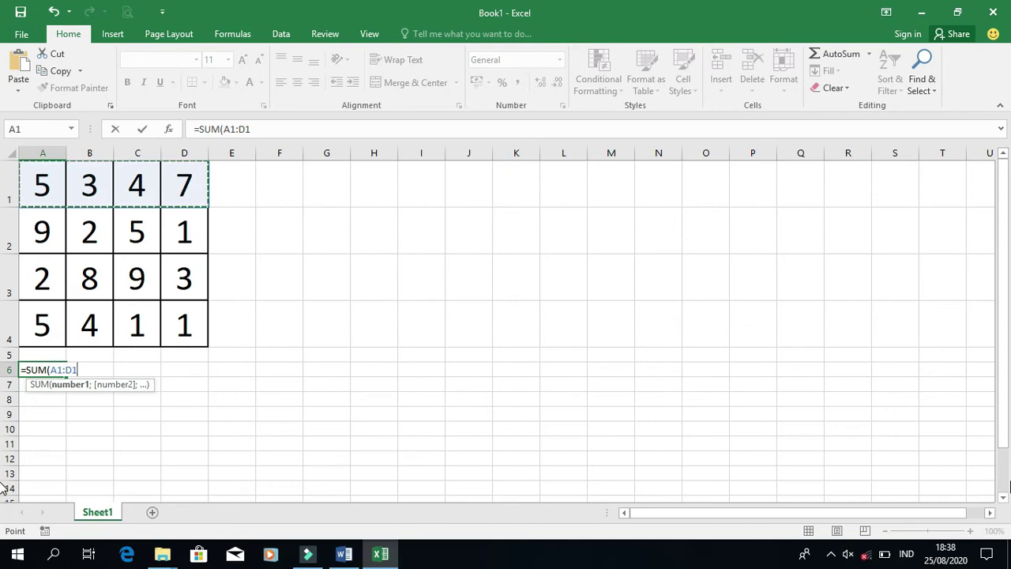
key(Return)
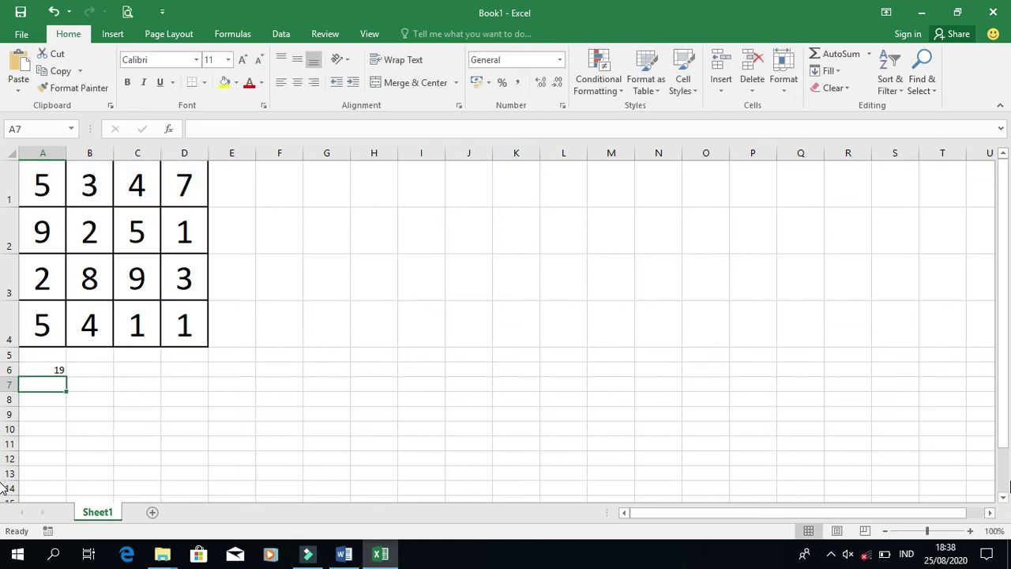
Format A6's 19 red, bold, size 20 with yellow fill, then minimize Excel.
click(61, 369)
click(248, 84)
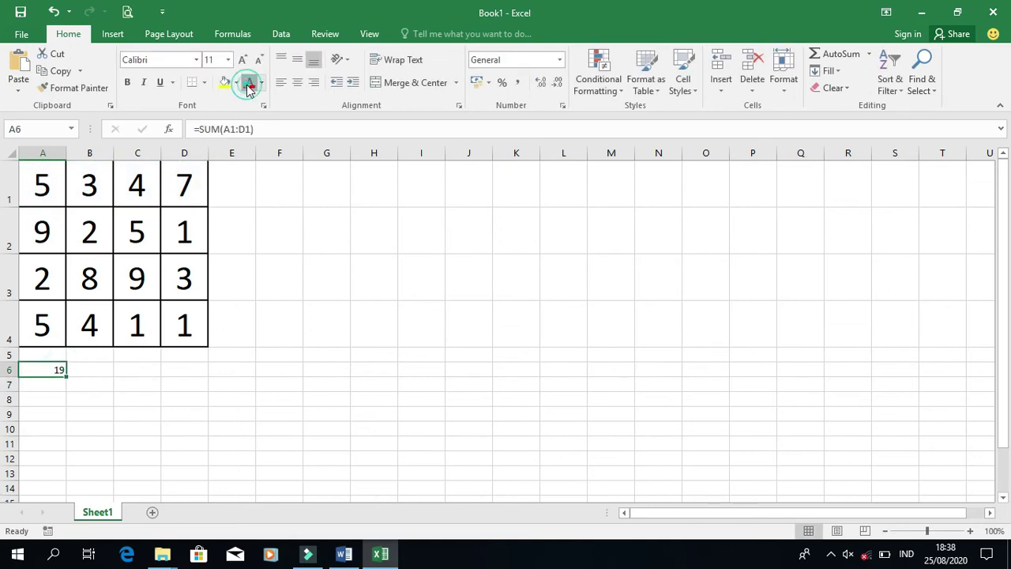
click(225, 83)
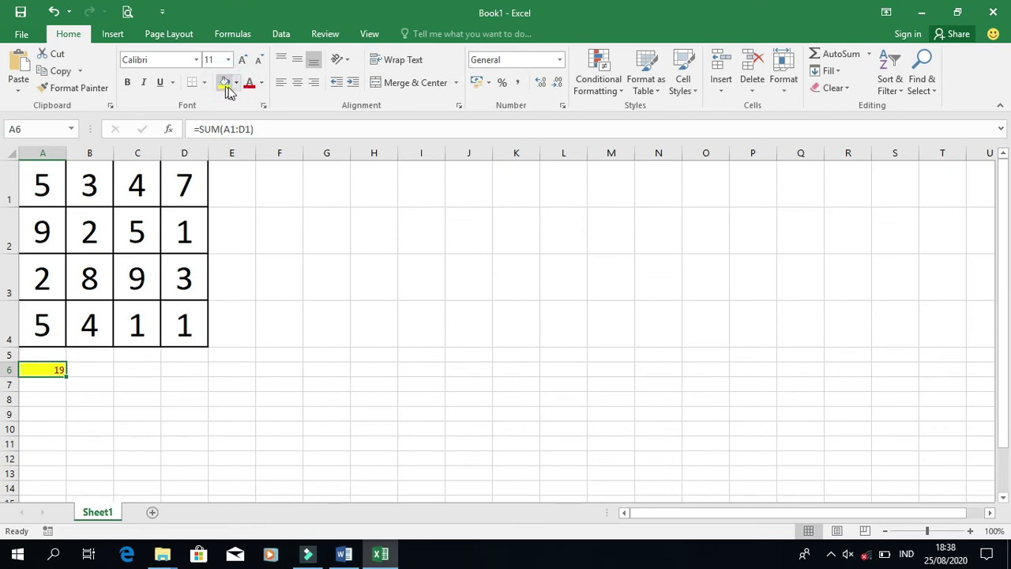
click(228, 59)
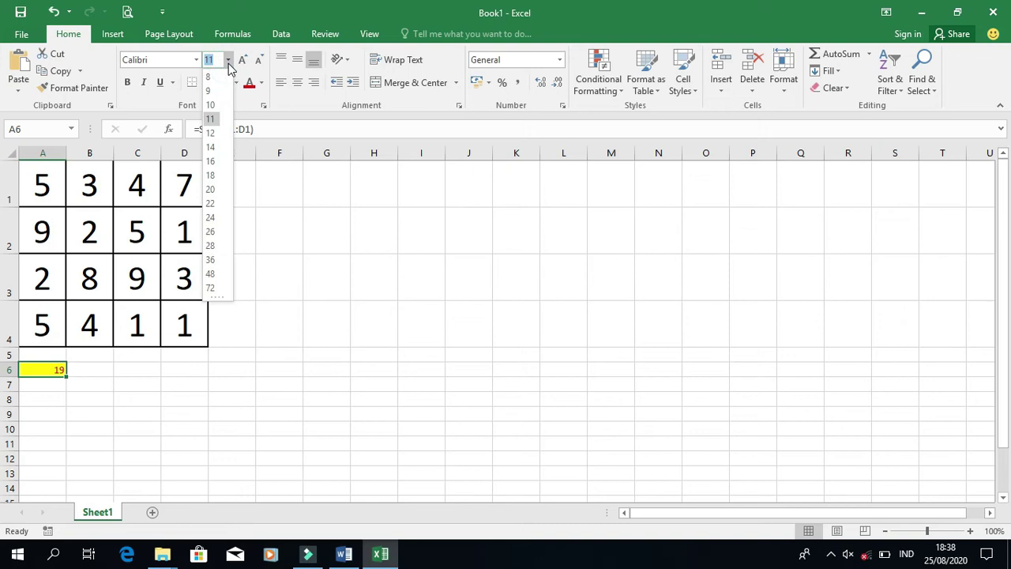
click(209, 189)
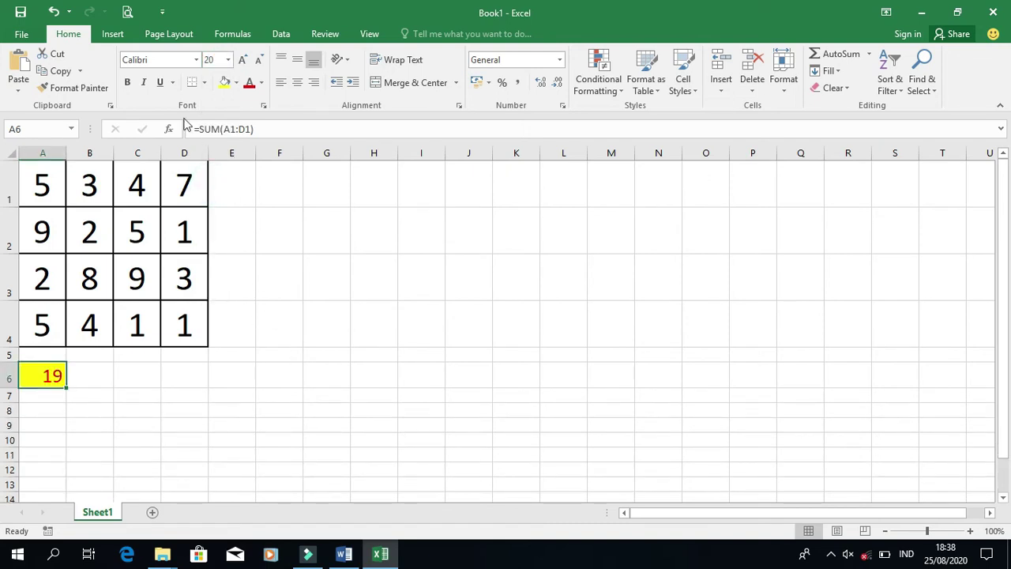
click(127, 82)
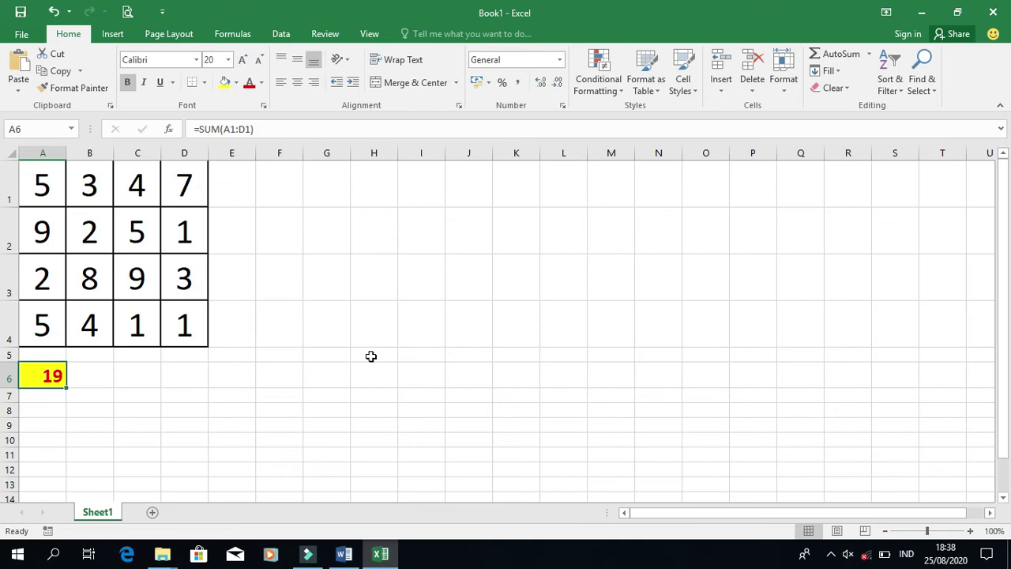
click(922, 12)
Replace the suggested SUM(ABOVE) with =AVERAGE(tabel1 c:c) in the empty HASIL cell.
scroll(849, 336, down, 3)
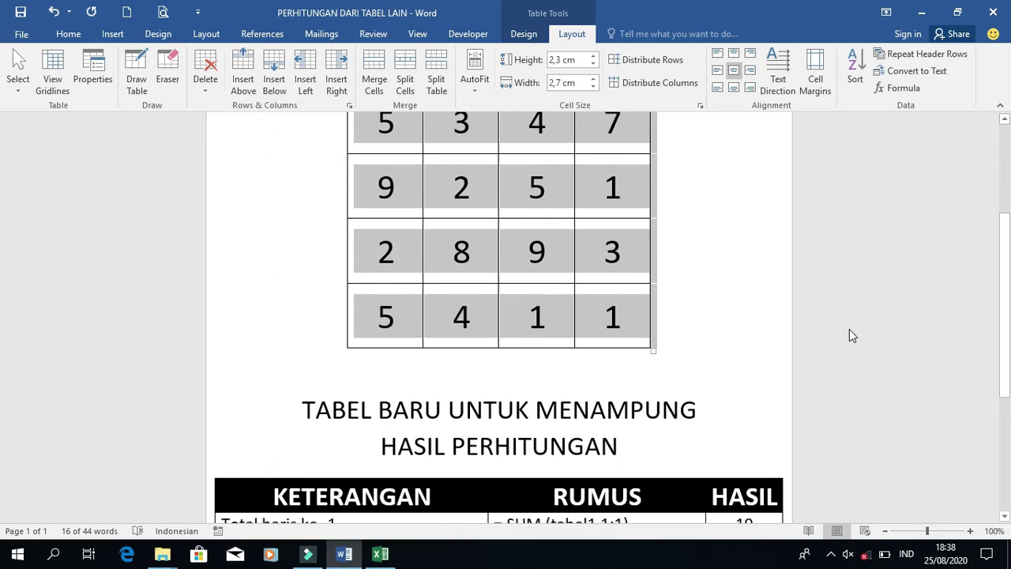
scroll(849, 336, down, 2)
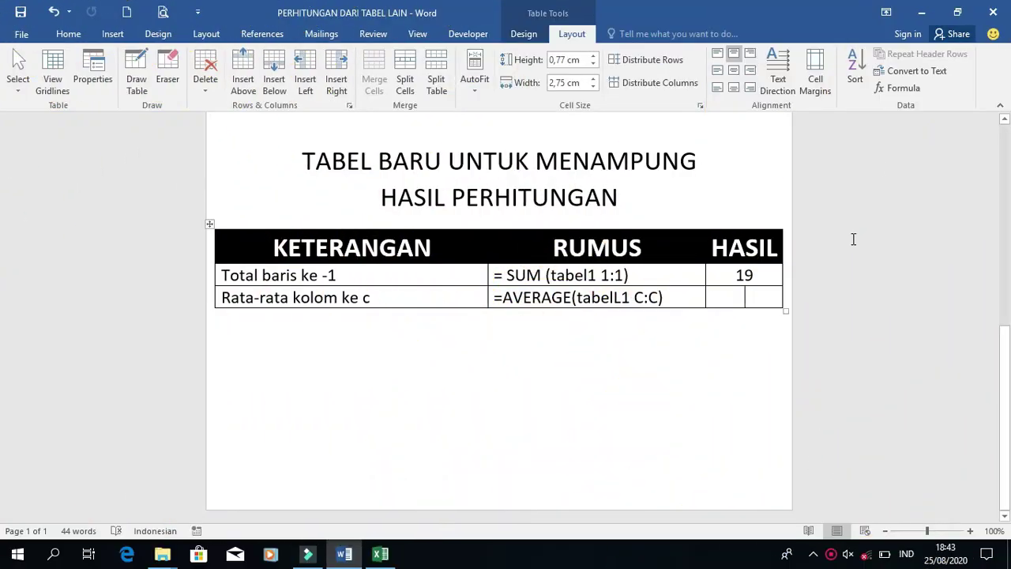
click(905, 87)
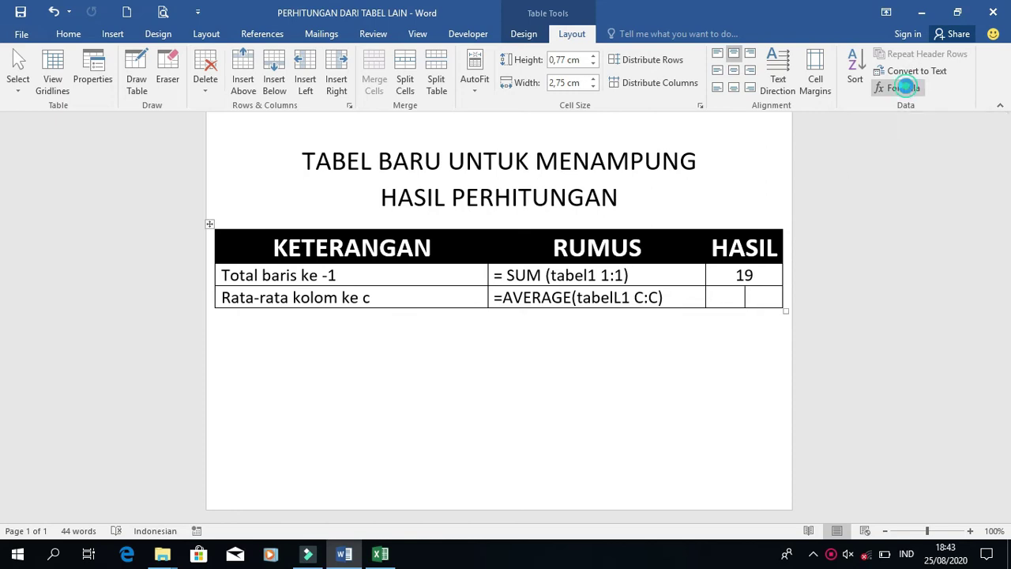
drag(301, 261, 512, 322)
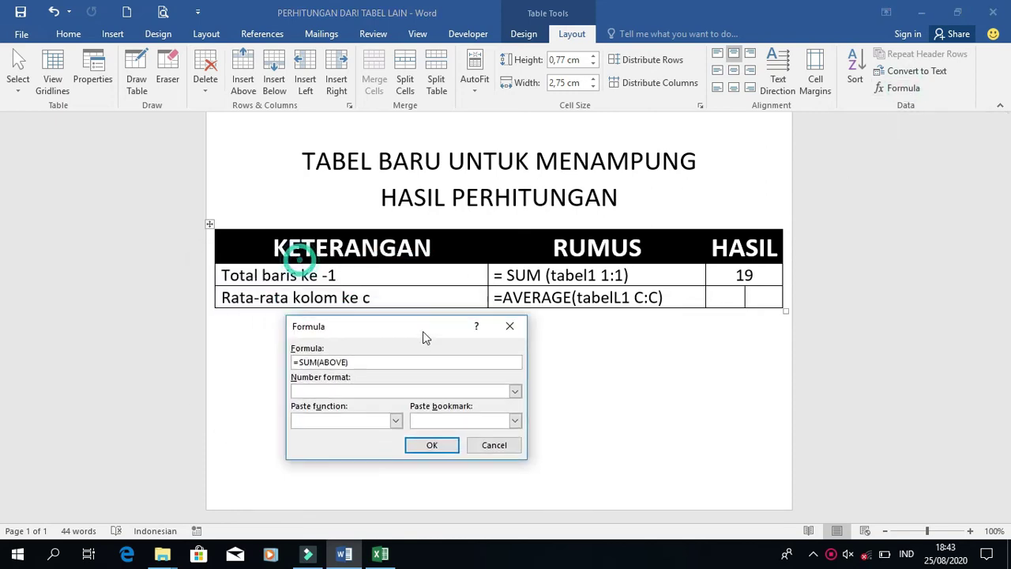
drag(486, 357, 322, 358)
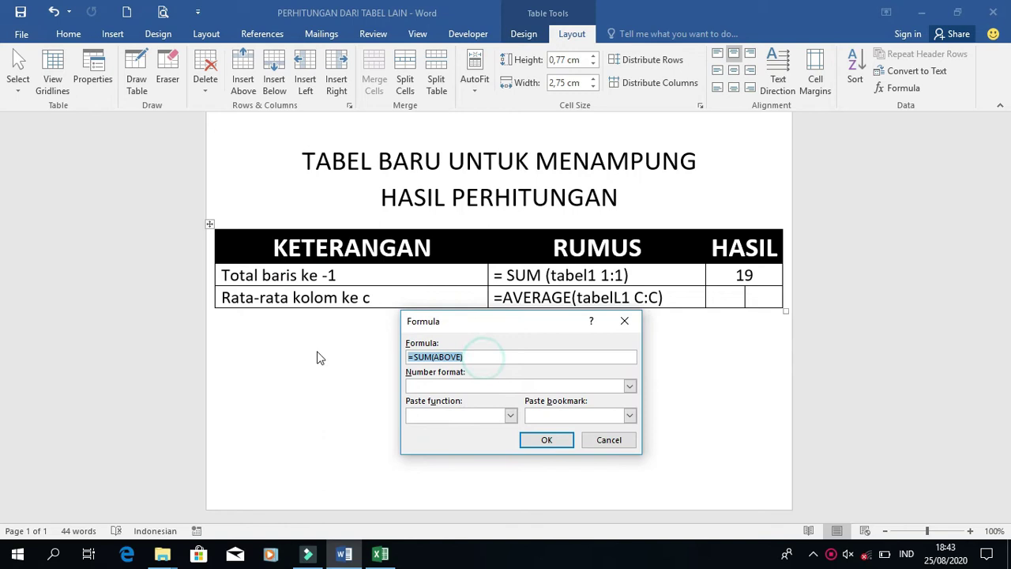
text(=)
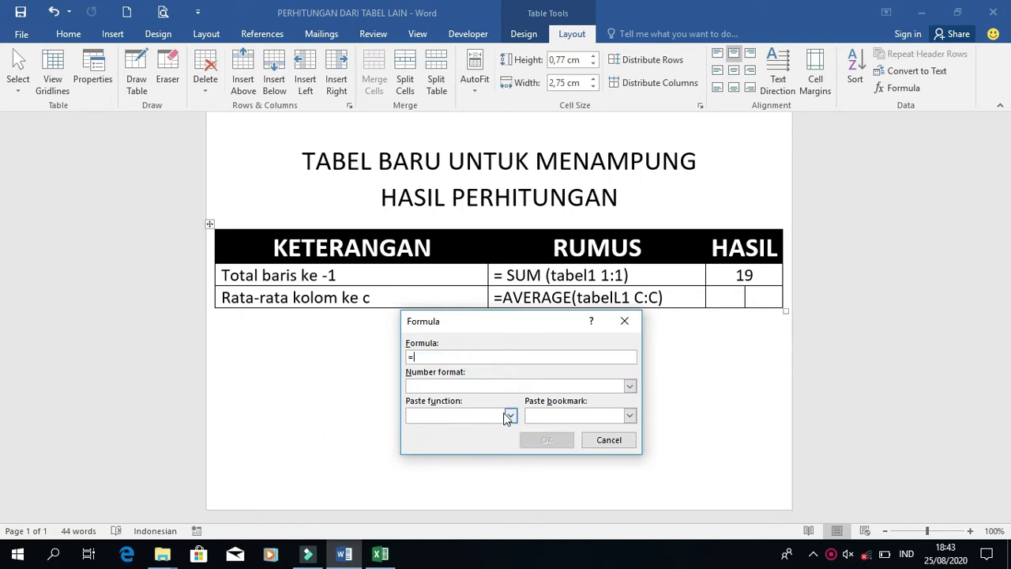
click(511, 415)
click(461, 447)
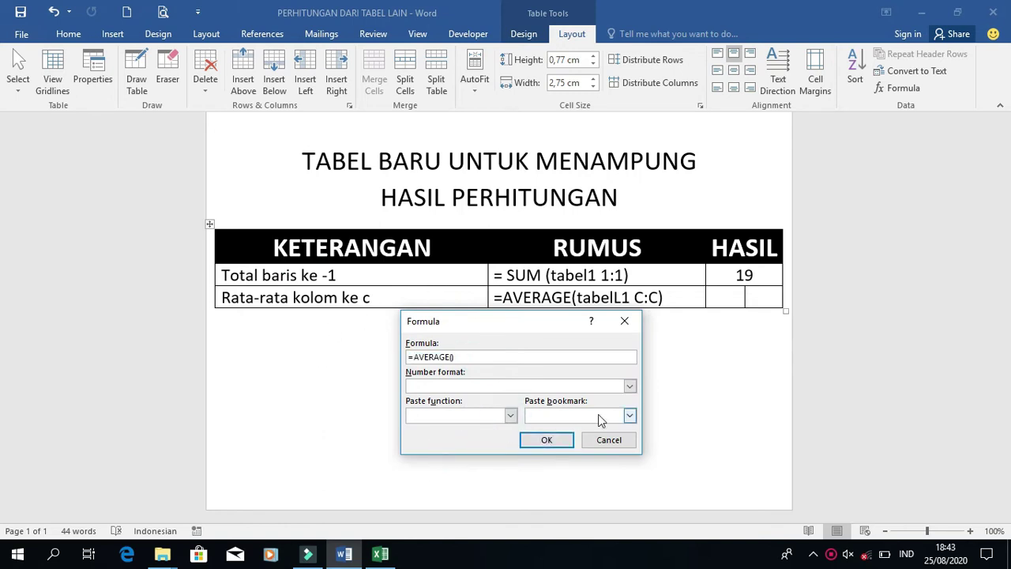
click(631, 415)
click(612, 431)
click(550, 439)
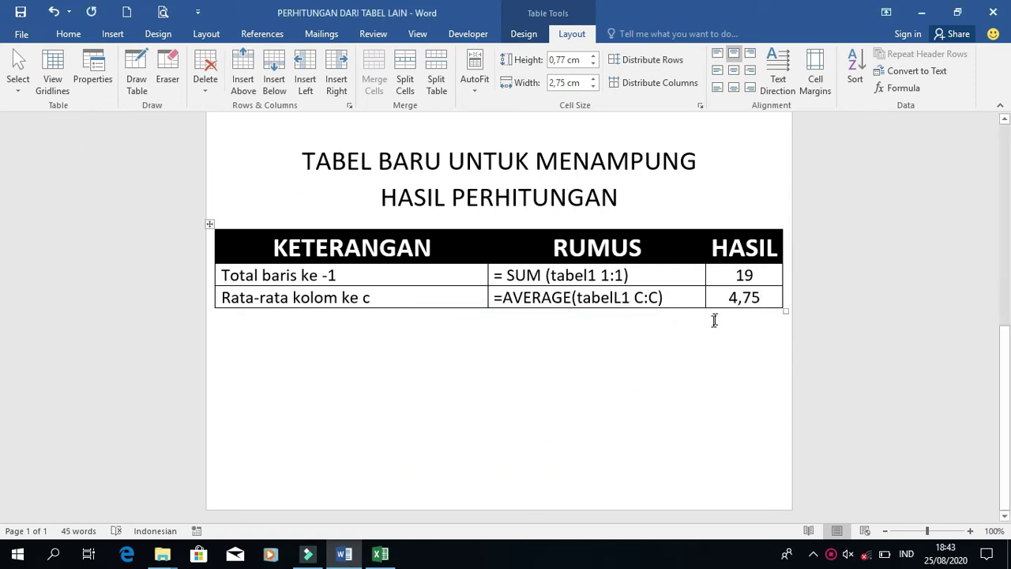
click(729, 297)
scroll(698, 365, up, 2)
scroll(698, 365, up, 2)
scroll(697, 365, up, 2)
scroll(631, 294, up, 1)
mouse_move(553, 203)
mouse_down()
mouse_move(556, 372)
mouse_move(573, 411)
mouse_up()
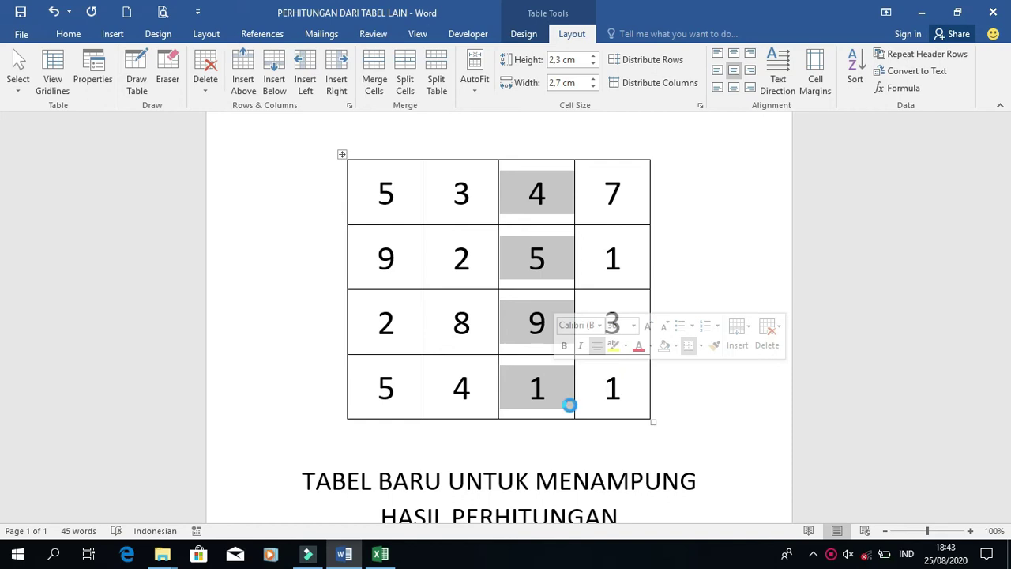
click(553, 404)
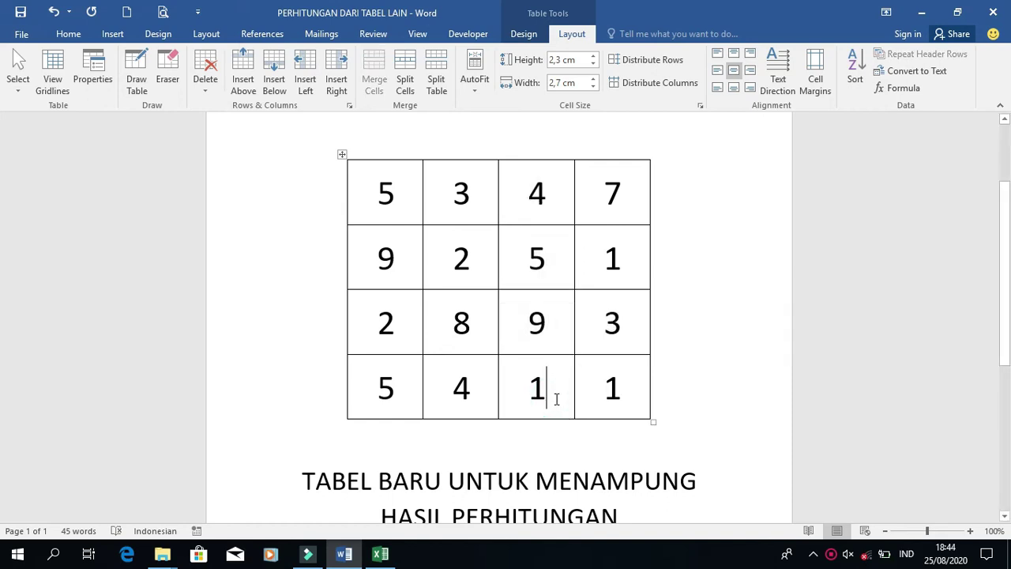
click(380, 553)
drag(150, 193, 122, 344)
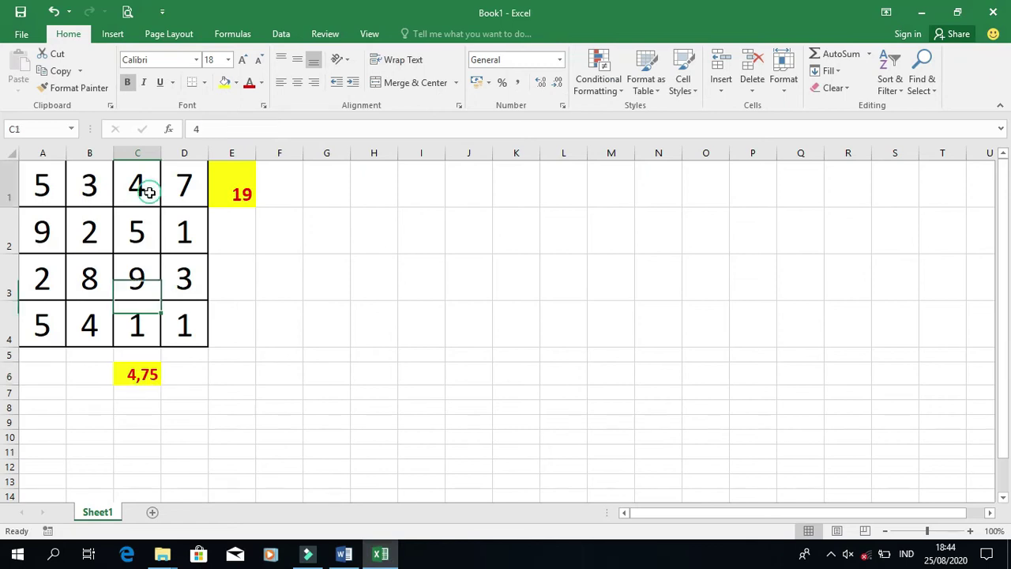
click(140, 375)
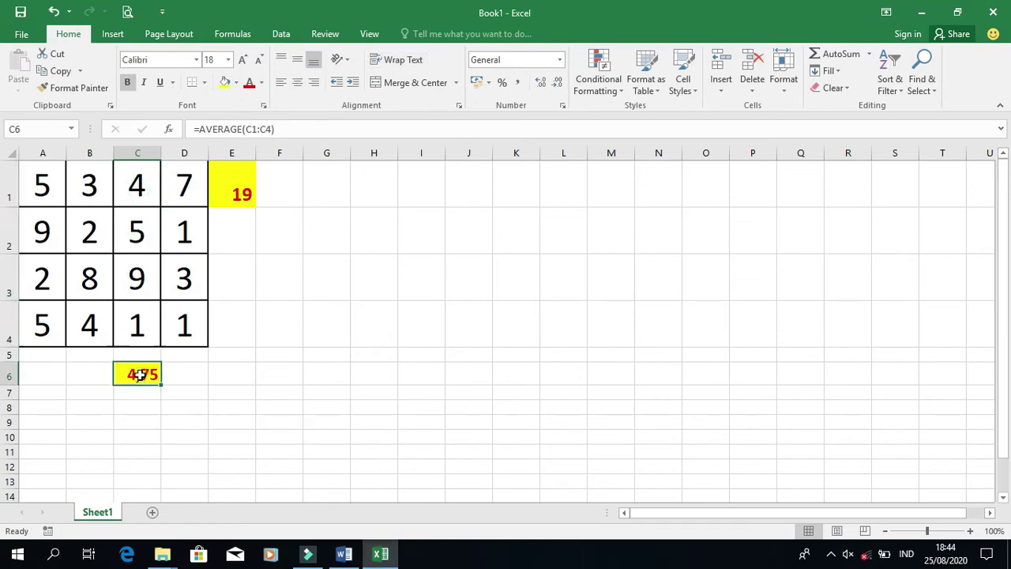
double_click(140, 374)
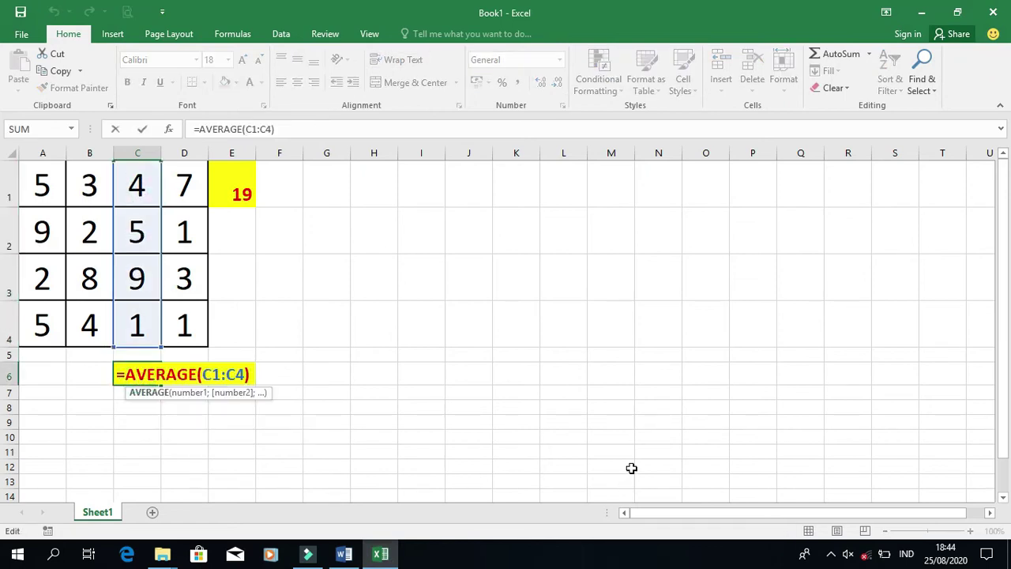
key(Return)
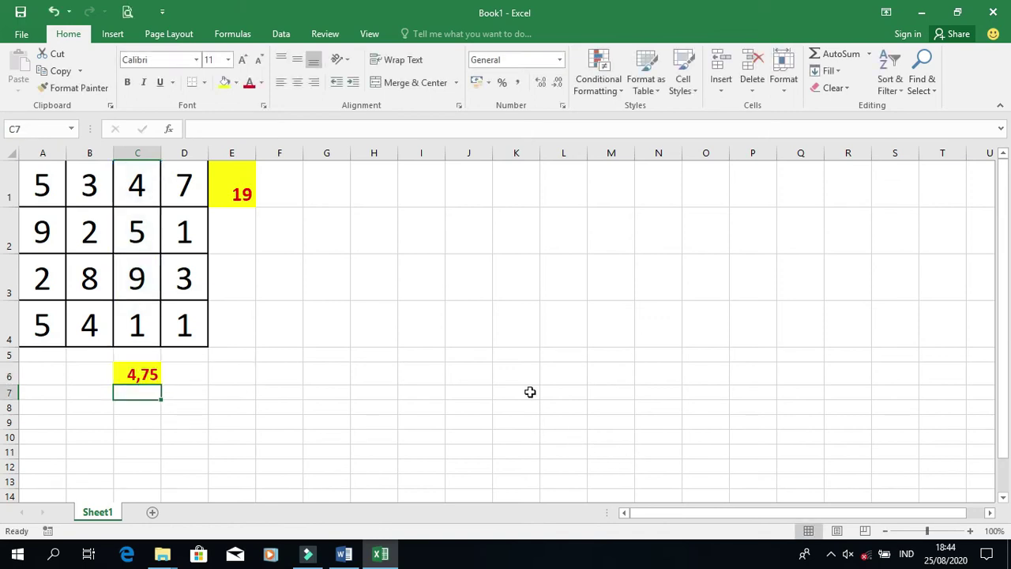
click(922, 13)
click(563, 387)
scroll(562, 387, down, 3)
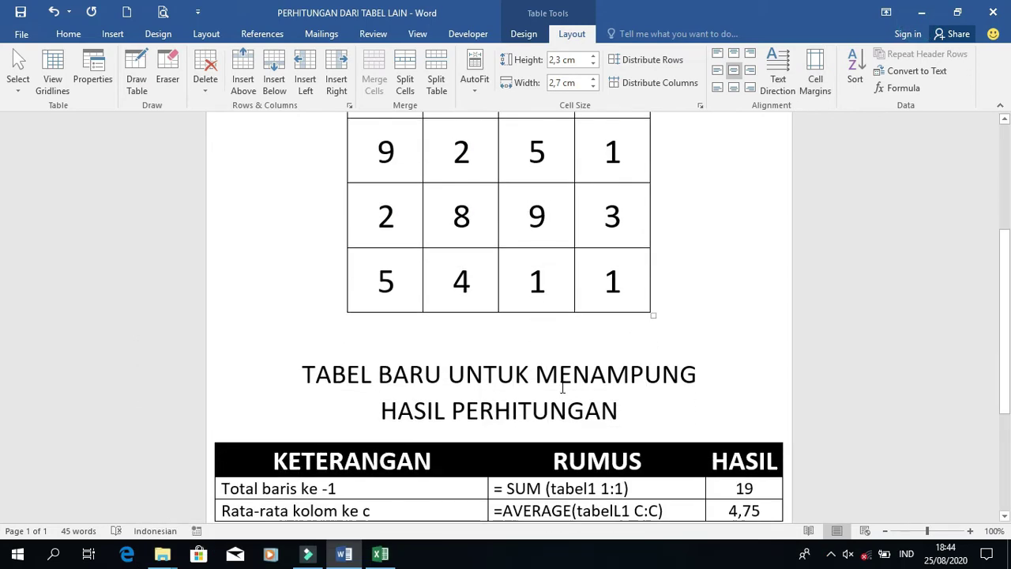
scroll(562, 393, up, 4)
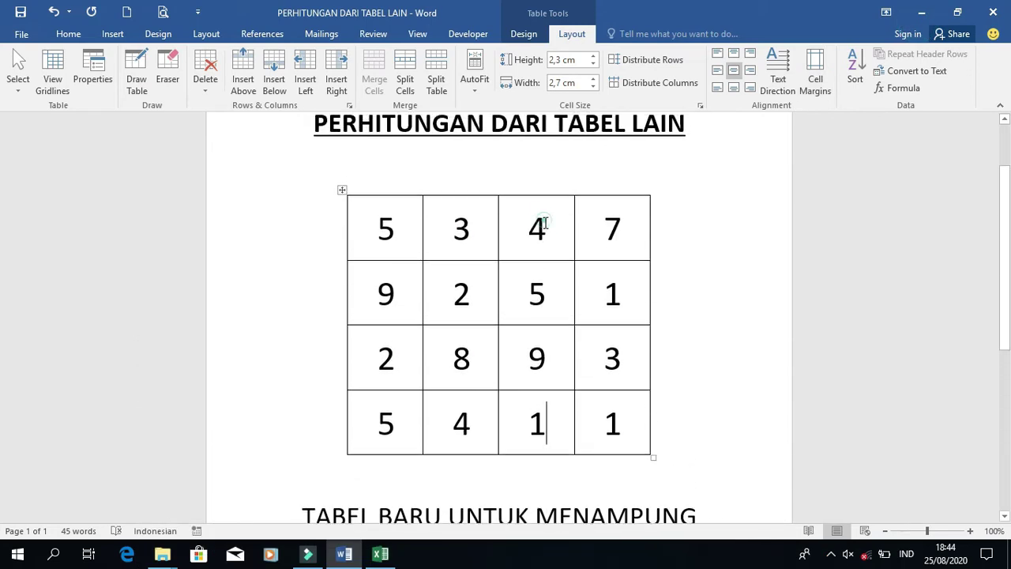
drag(545, 224, 544, 419)
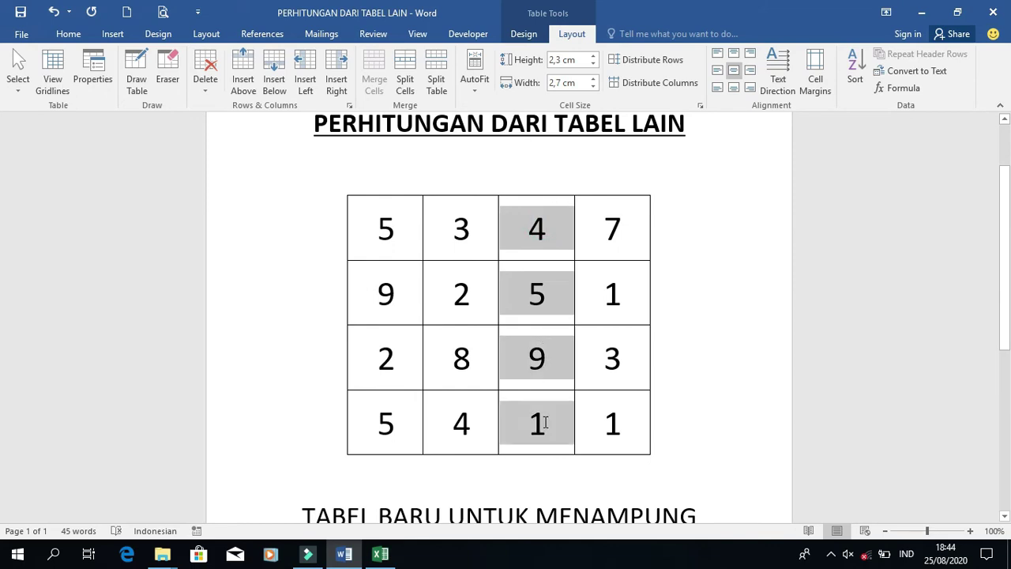
Shade the selected third column of the number table light grey.
click(68, 34)
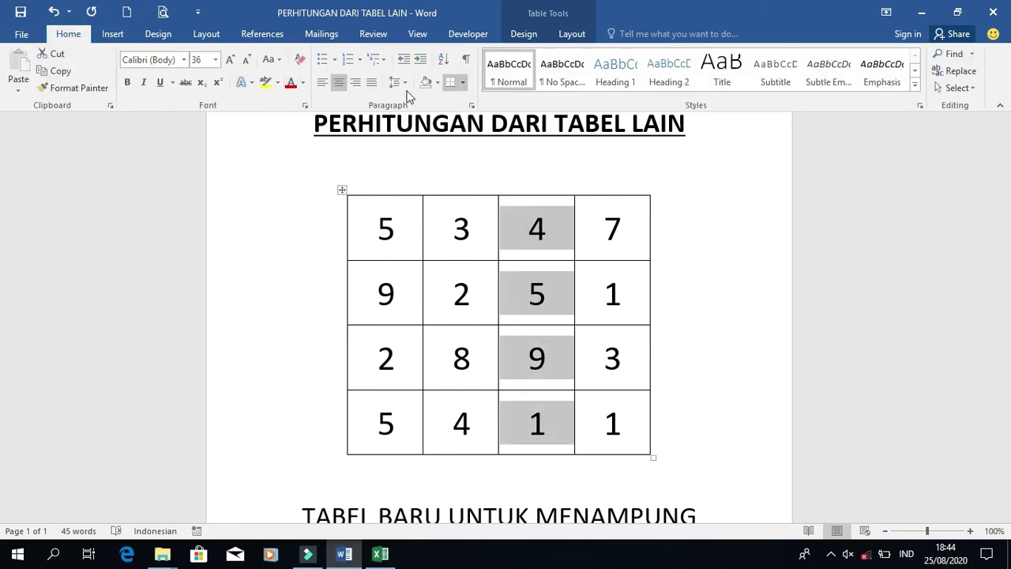
click(439, 82)
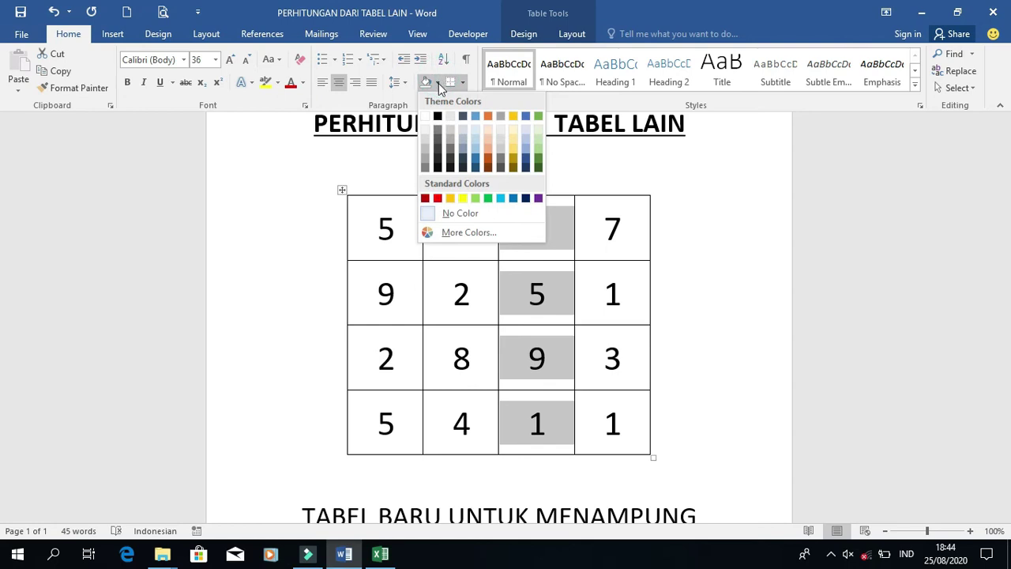
click(423, 140)
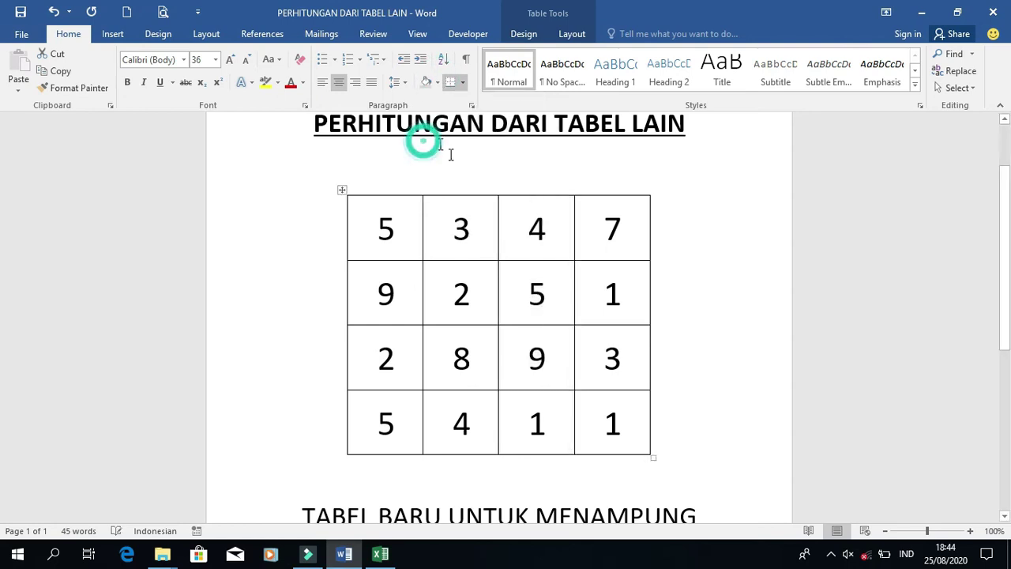
Fill the table's first row (cells 5 to 7) with yellow shading.
drag(384, 228, 596, 232)
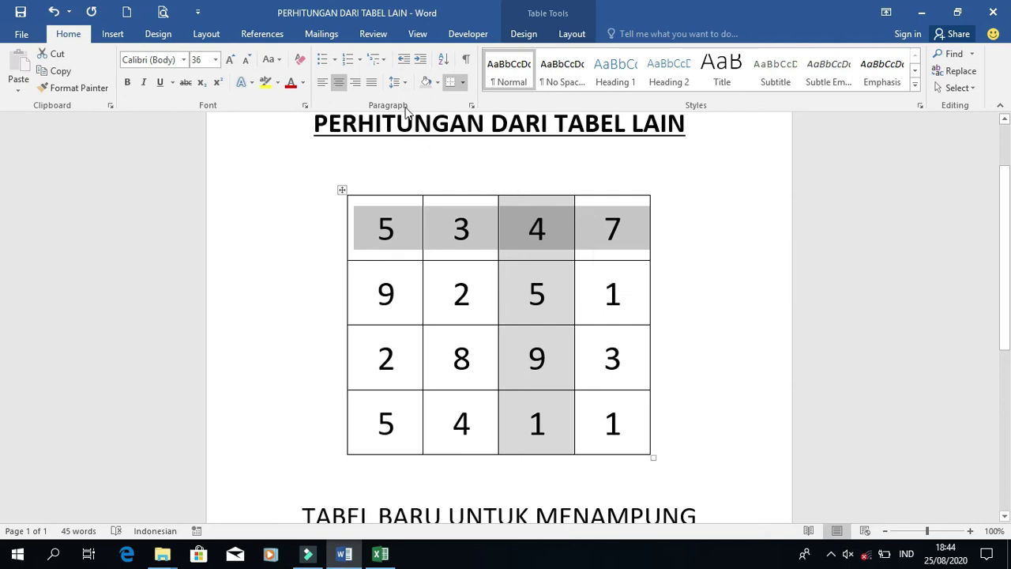
click(437, 82)
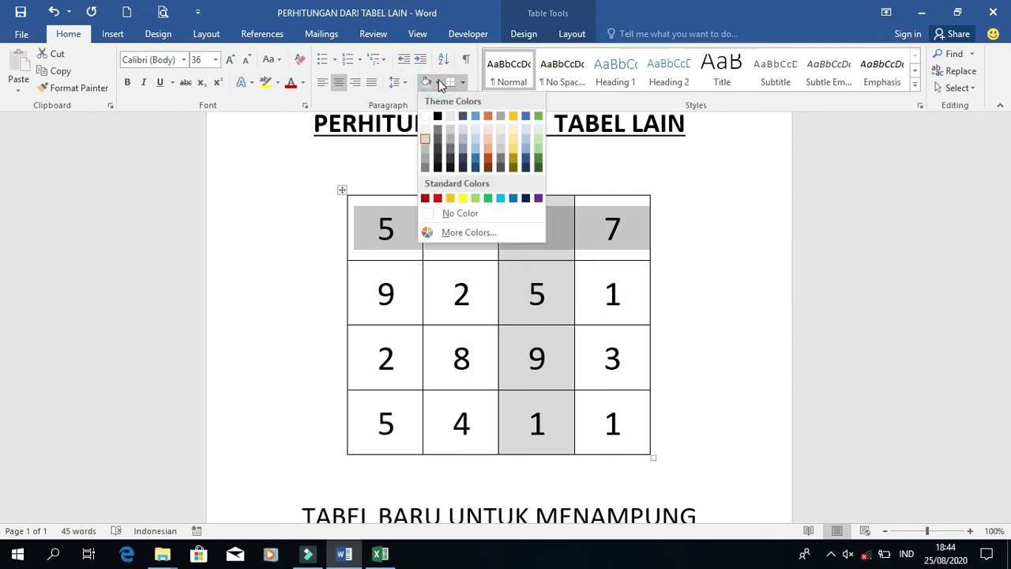
click(464, 198)
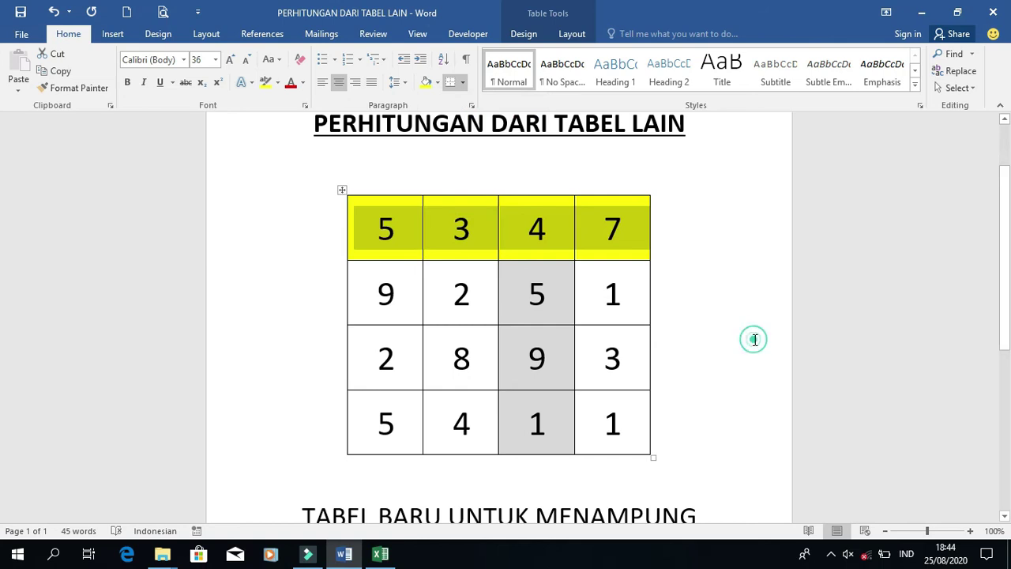
click(754, 340)
scroll(751, 339, down, 4)
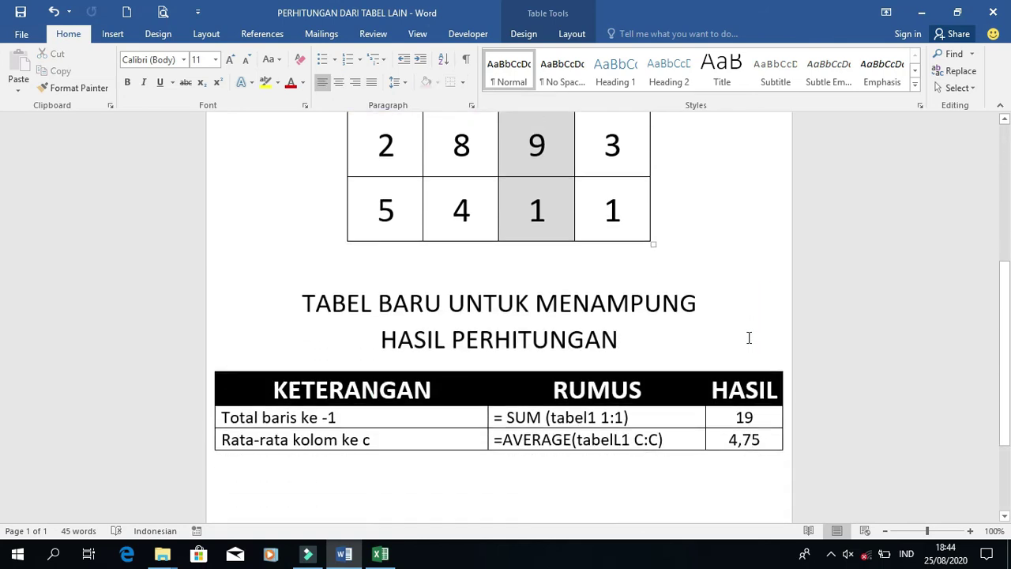
scroll(749, 337, up, 4)
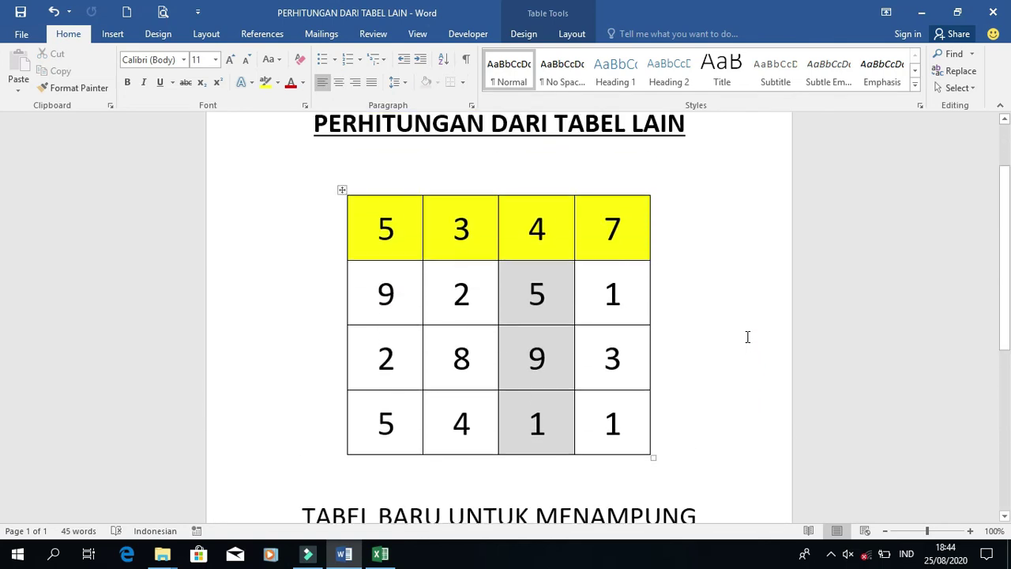
Draw a blue rectangle to the right of the table's first row.
click(115, 34)
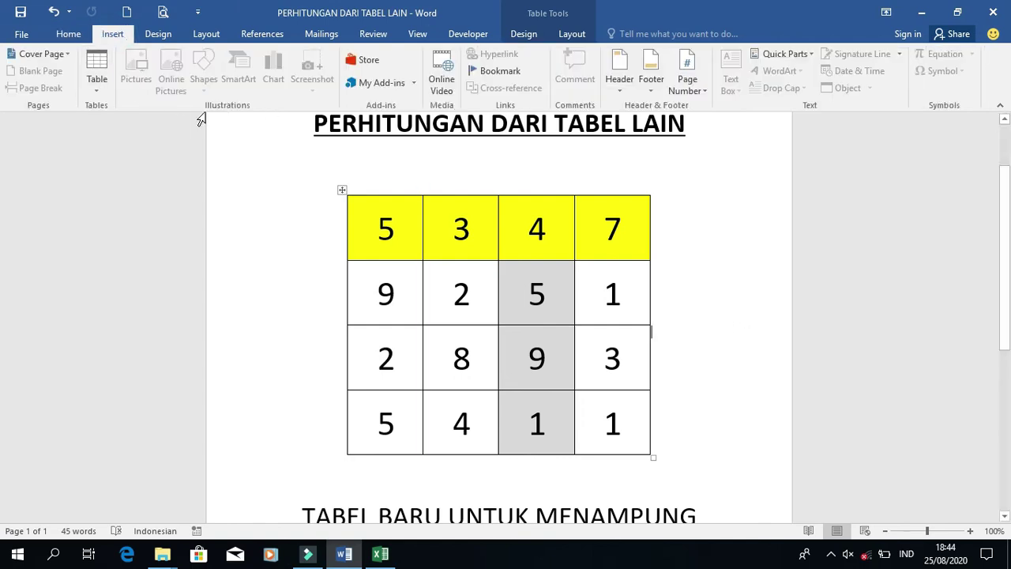
click(279, 205)
click(204, 91)
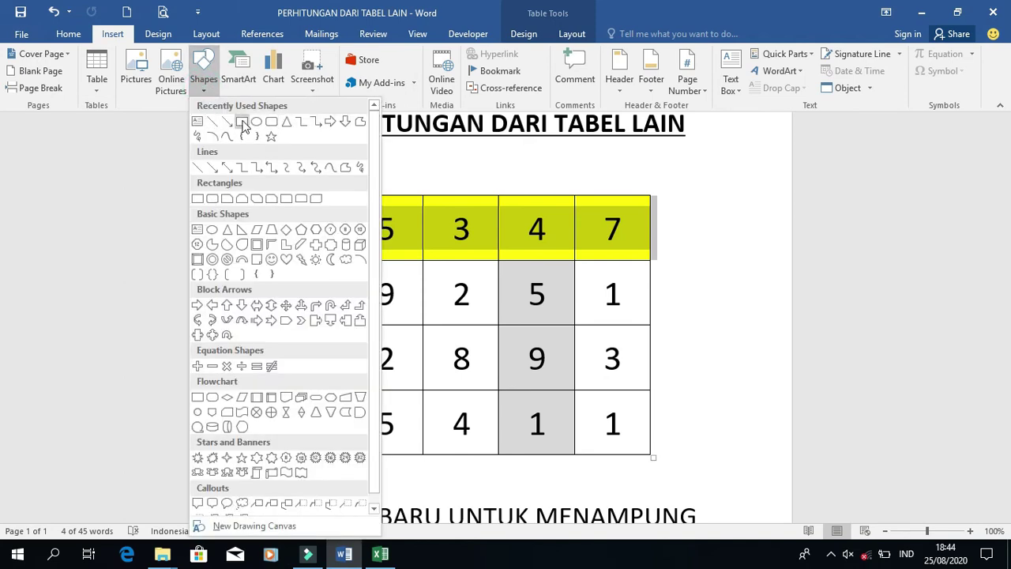
click(241, 119)
drag(672, 196, 734, 255)
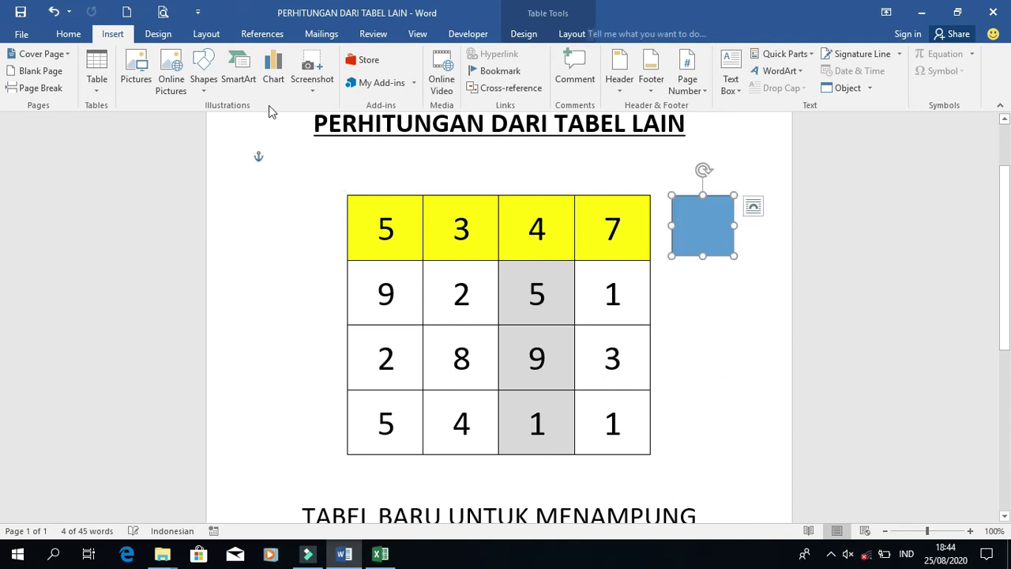
Type 19 in the rectangle and format it bold at size 28.
click(68, 33)
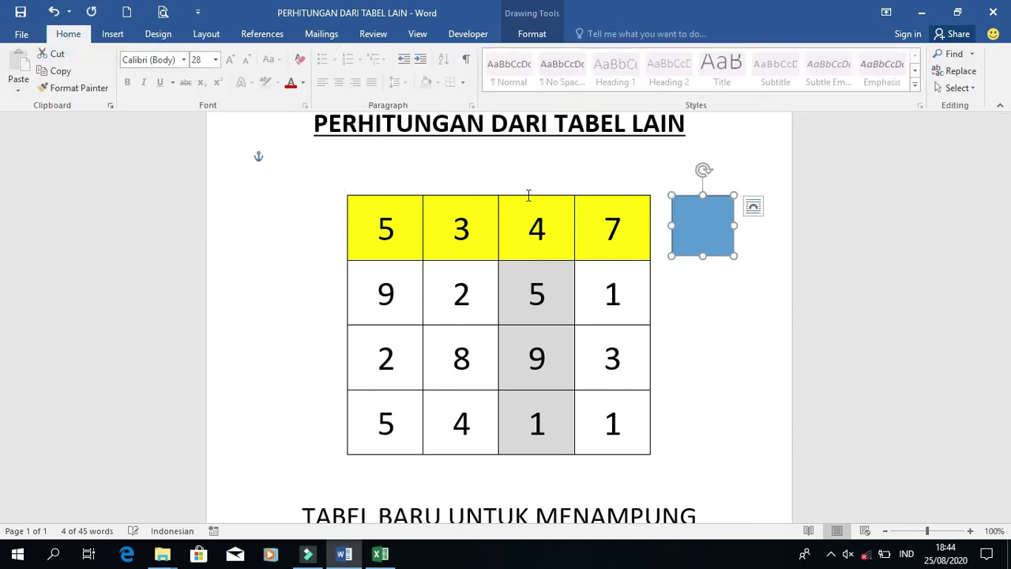
click(687, 237)
text(1)
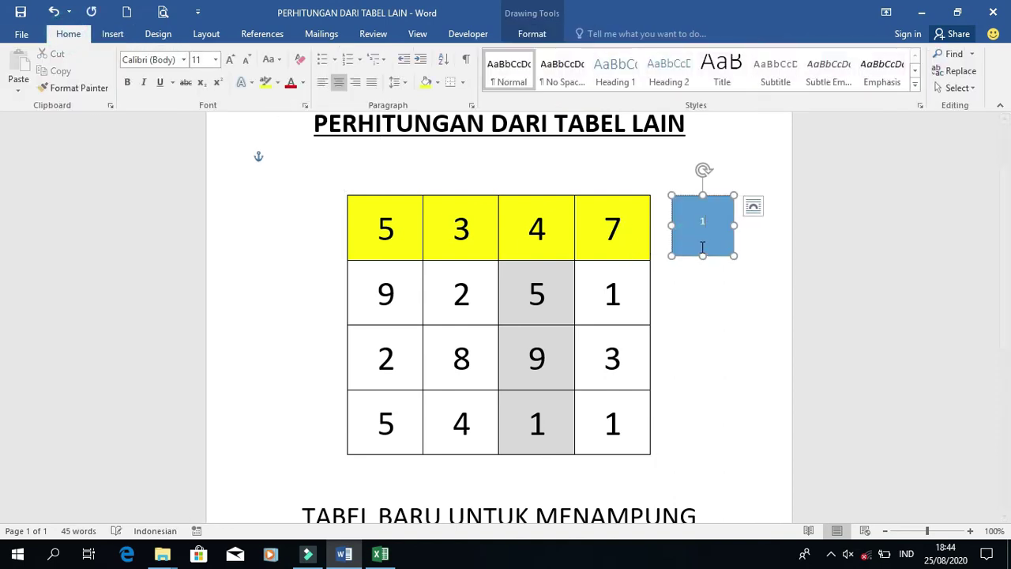
text(9)
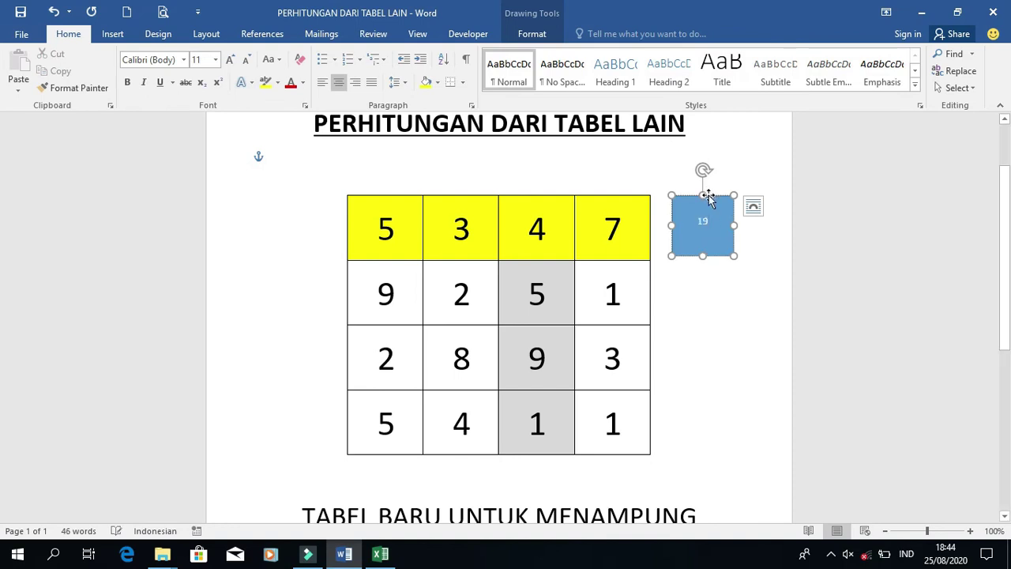
click(215, 60)
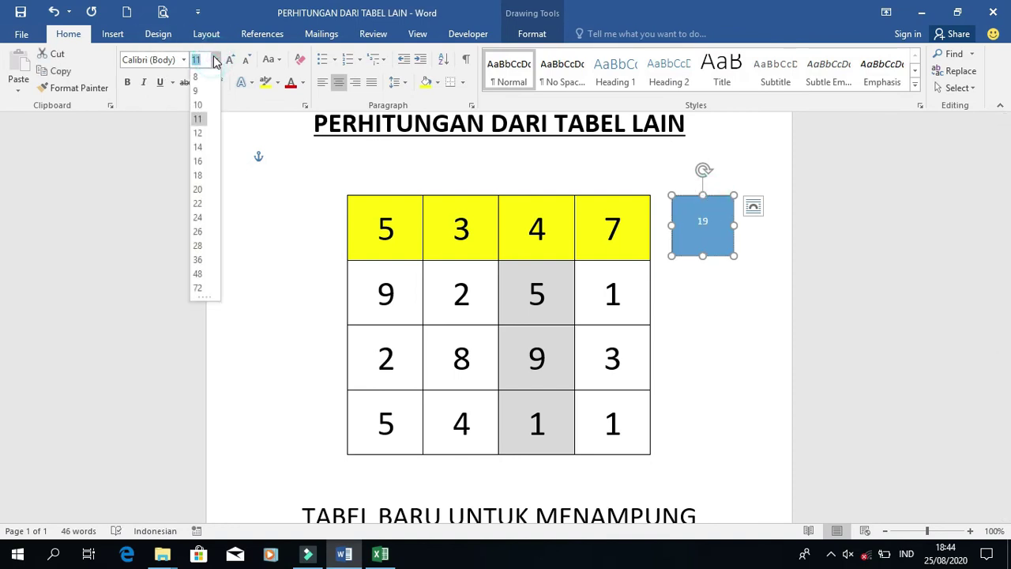
click(198, 245)
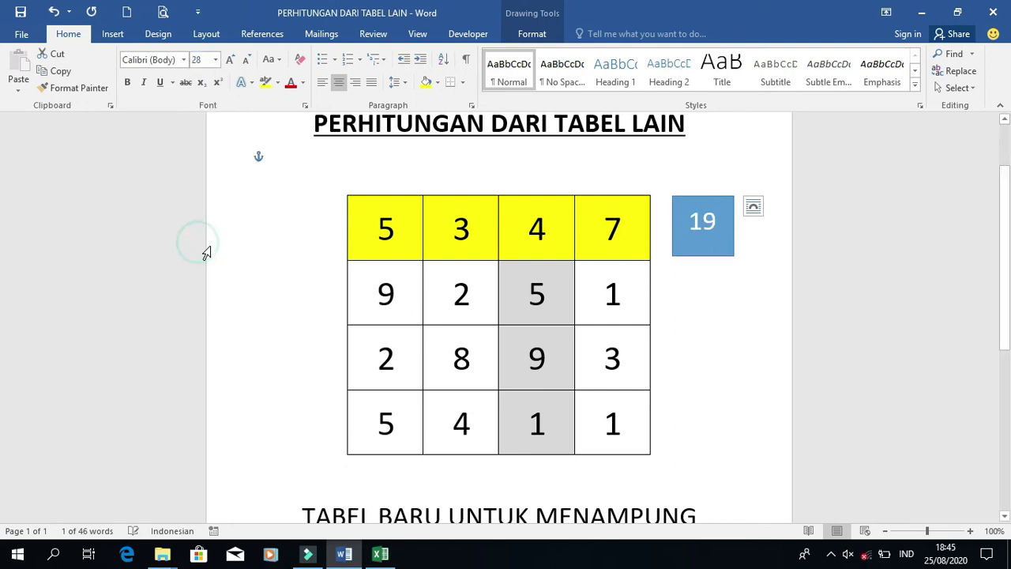
click(128, 82)
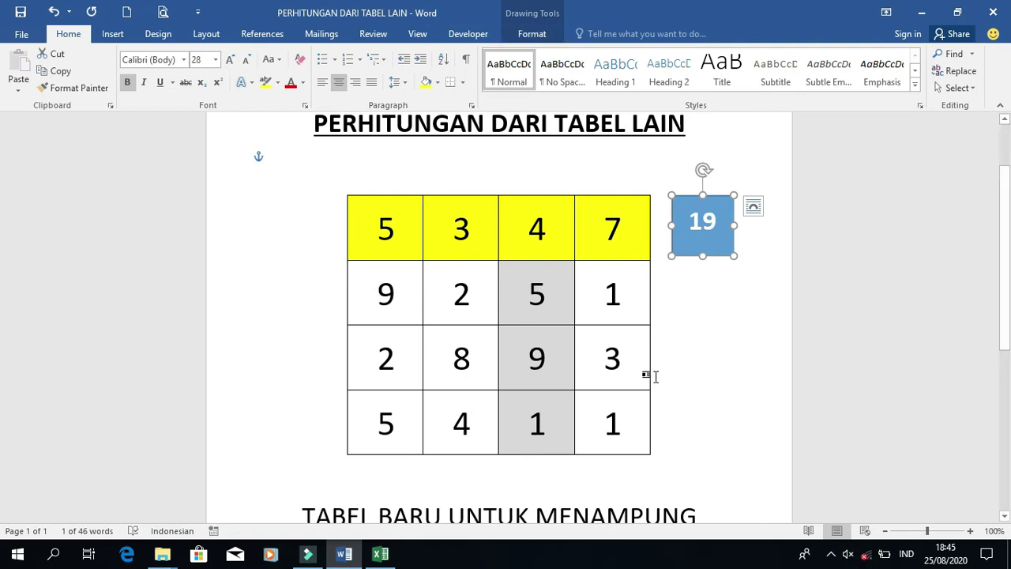
Duplicate the 19 box and place the copy just below column C.
key(ctrl+c)
key(ctrl+v)
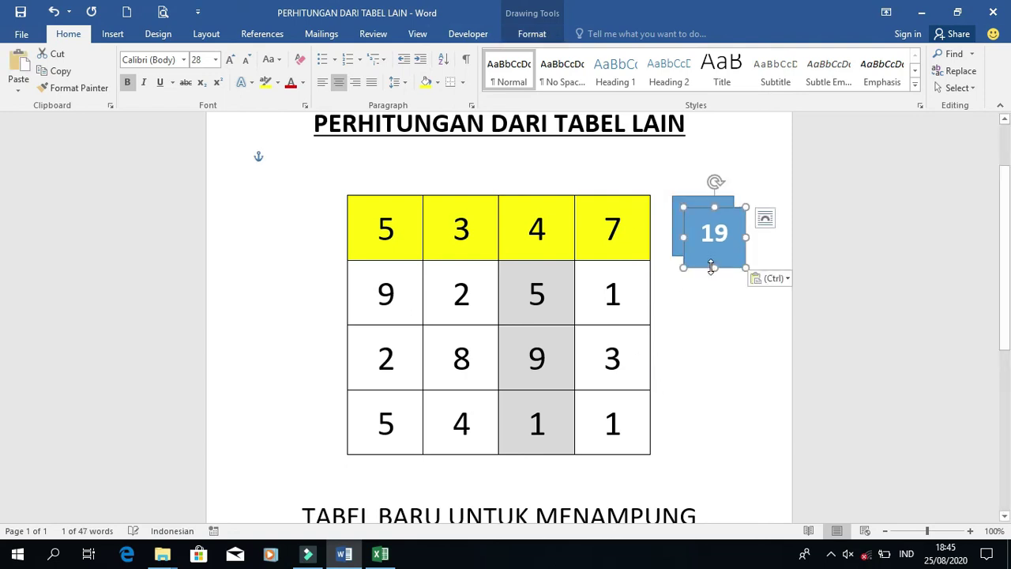
mouse_move(703, 266)
mouse_down()
mouse_move(523, 479)
mouse_move(520, 498)
mouse_up()
drag(518, 422, 518, 459)
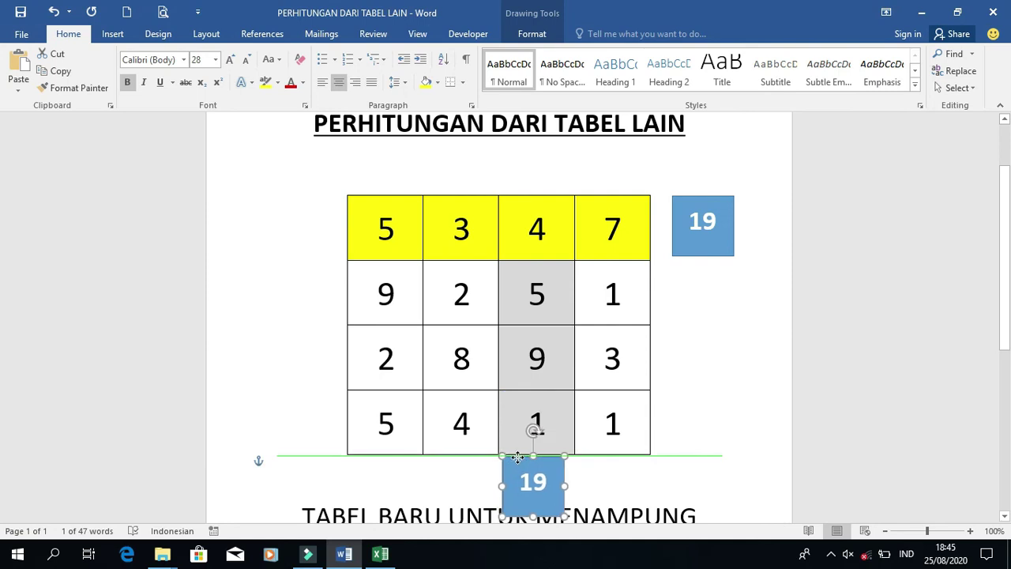
drag(517, 459, 520, 448)
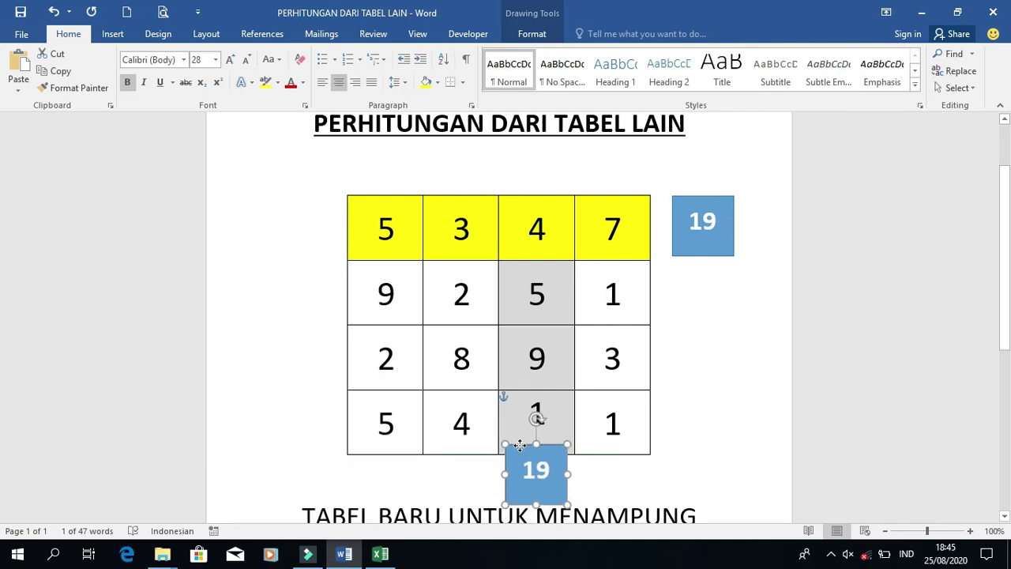
Change the copy's number to 4,75 and widen the box so it fits.
double_click(555, 485)
key(BackSpace)
text(4,75)
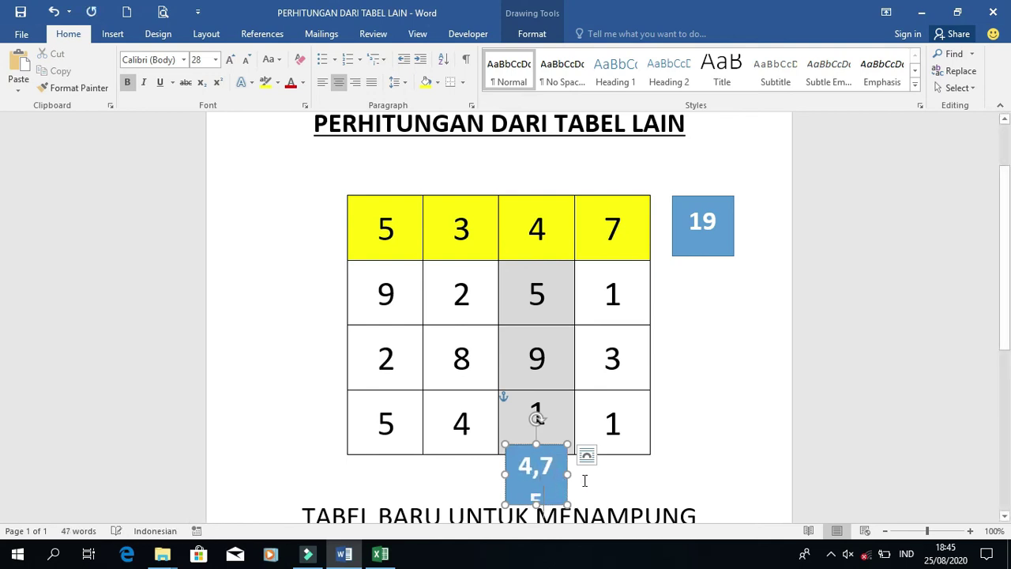
drag(563, 473, 569, 471)
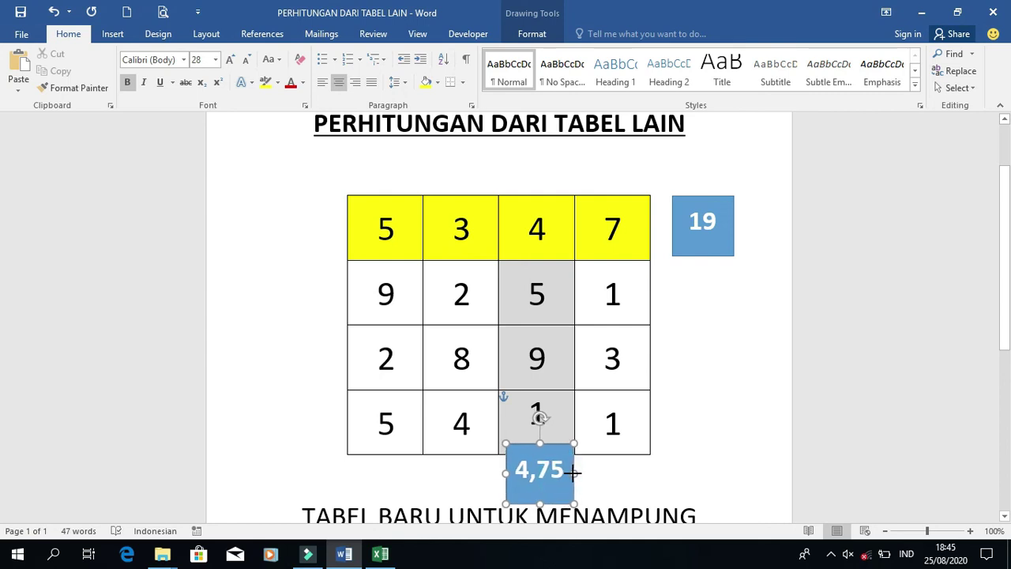
drag(572, 472, 571, 471)
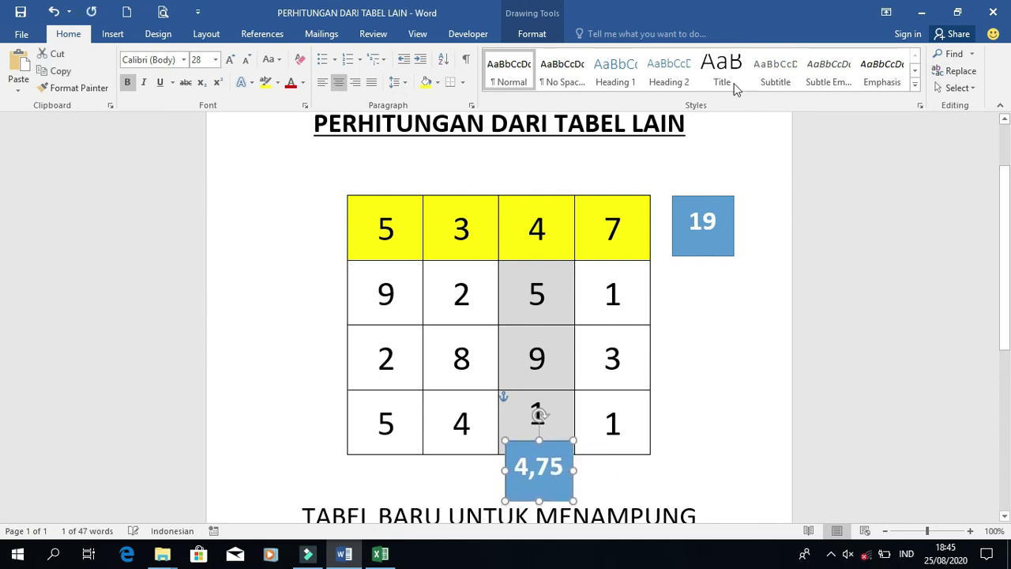
drag(543, 227, 545, 294)
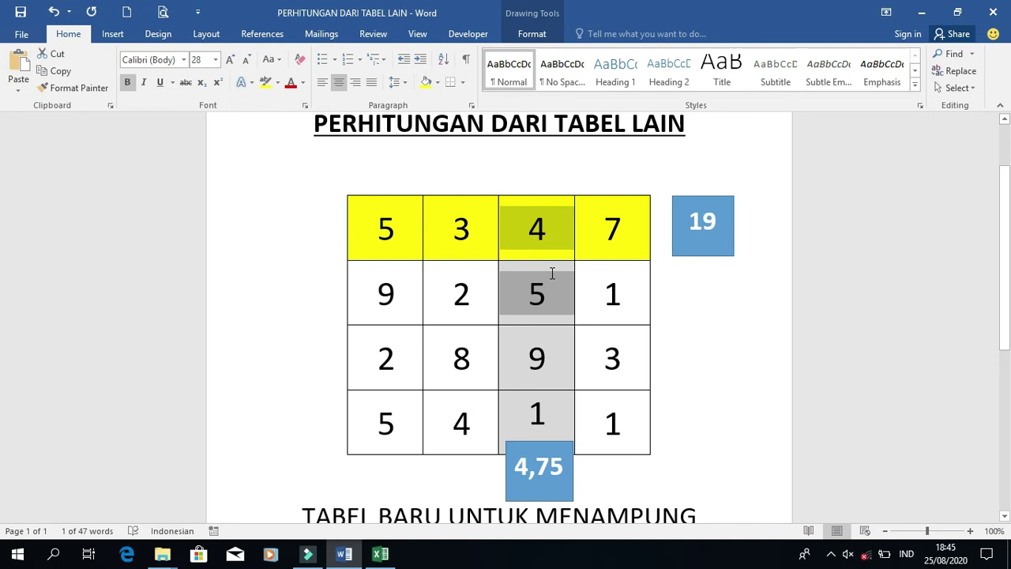
Shade the top cells of column C grey and reapply yellow to row 1.
click(303, 82)
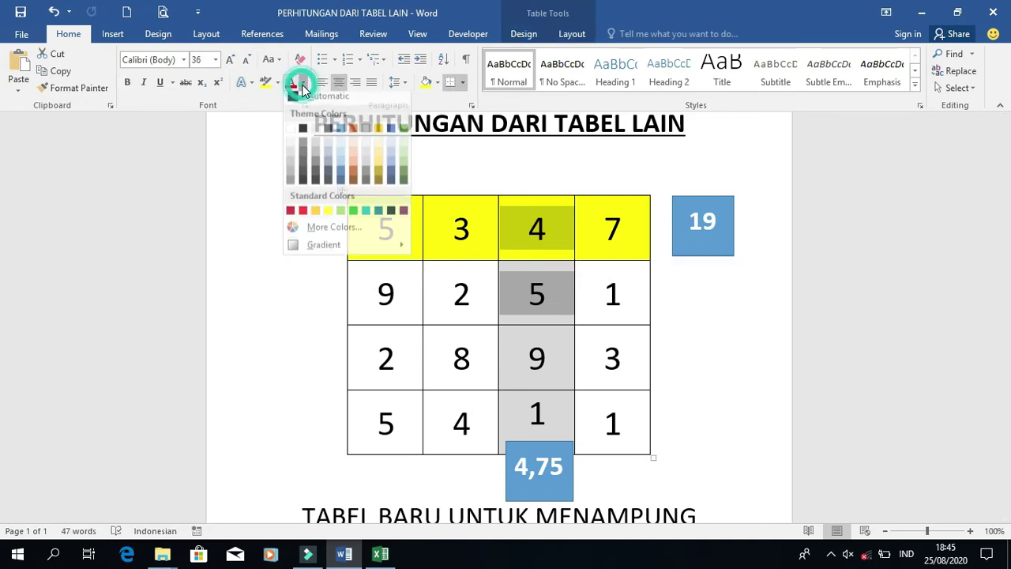
click(438, 82)
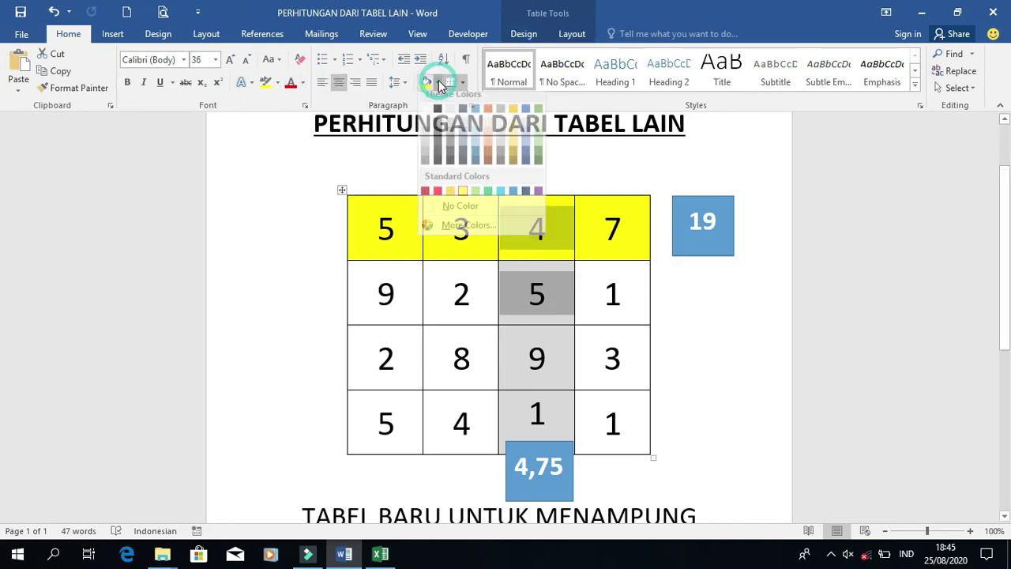
click(424, 139)
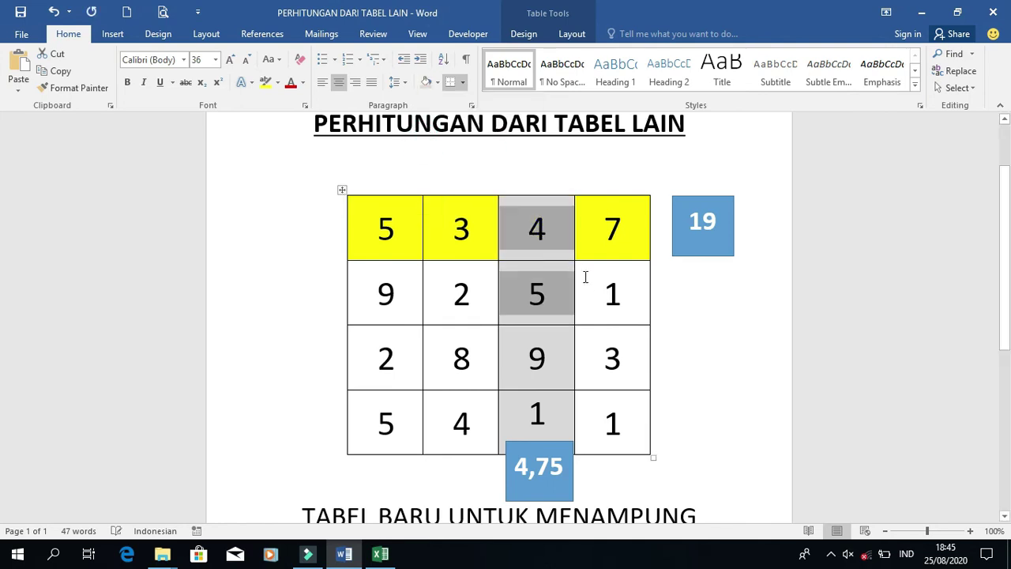
drag(389, 236, 594, 229)
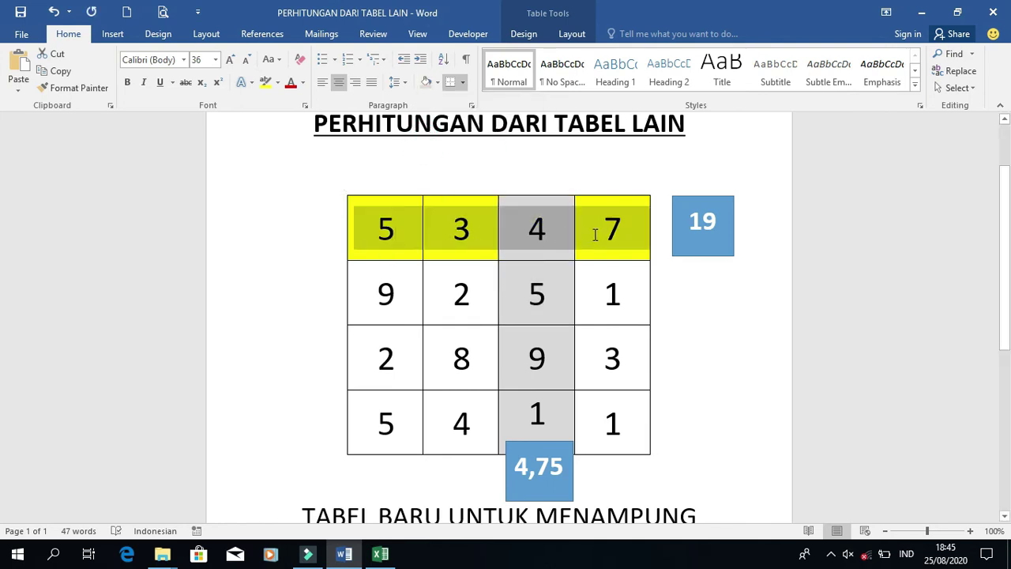
click(438, 83)
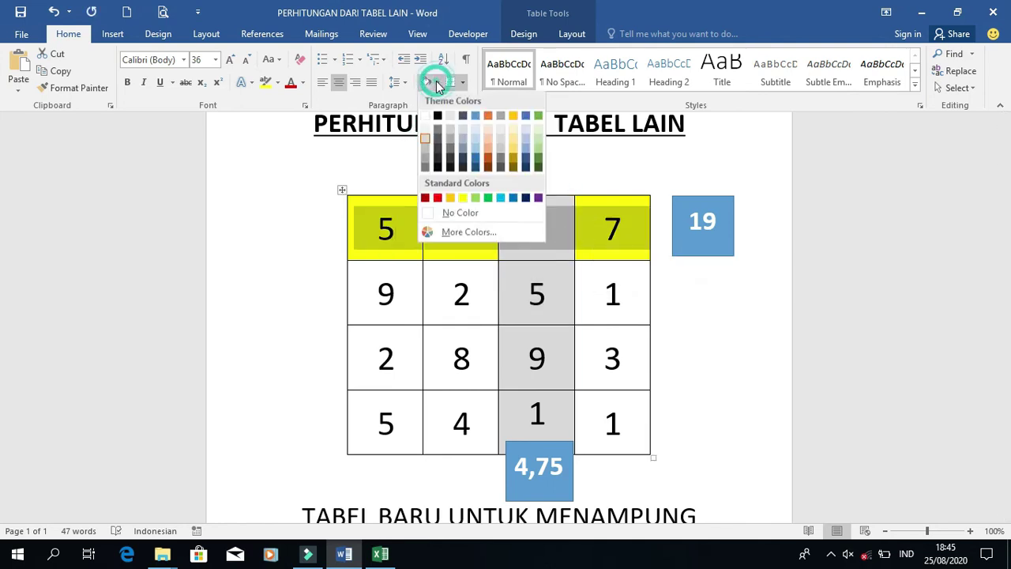
click(463, 201)
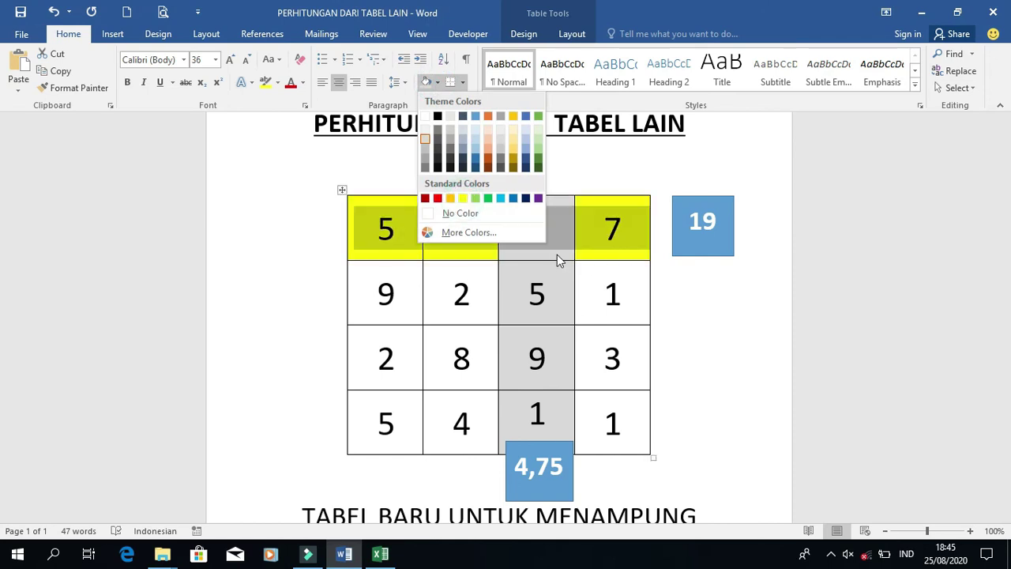
click(725, 309)
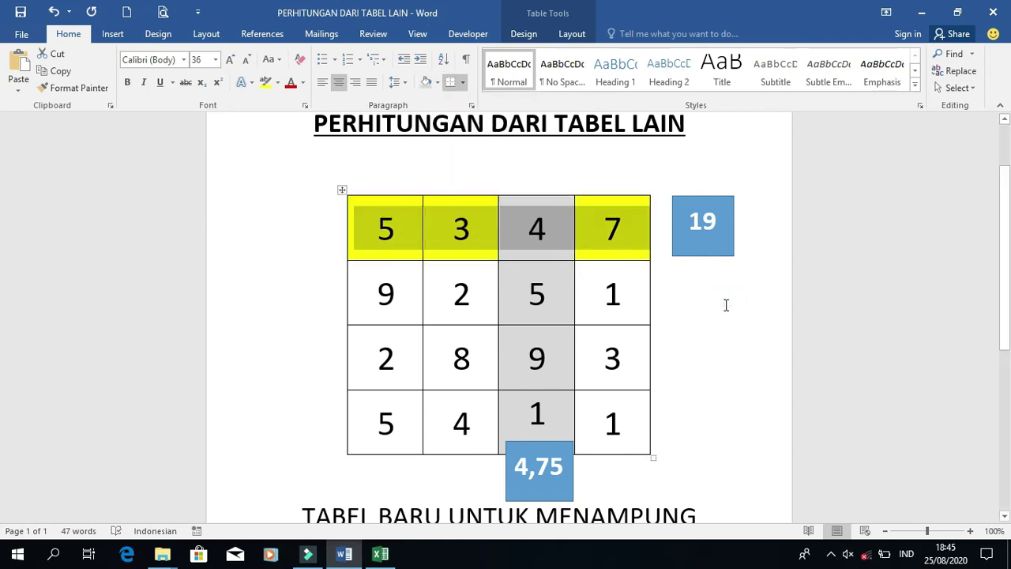
Add a page break after the results table and type a centred 'terimakasih' on the new page.
scroll(719, 307, down, 5)
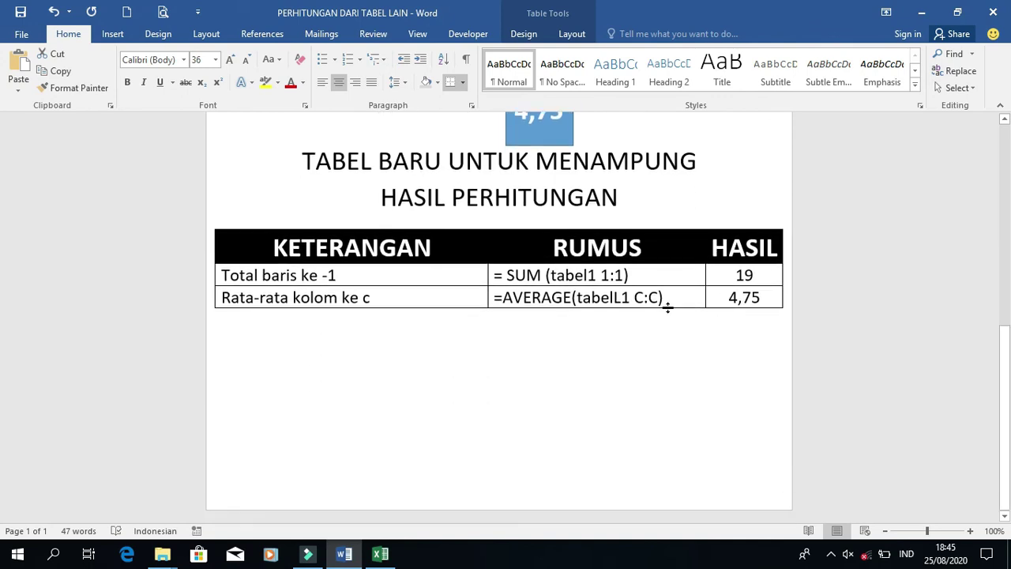
double_click(527, 361)
key(ctrl+Return)
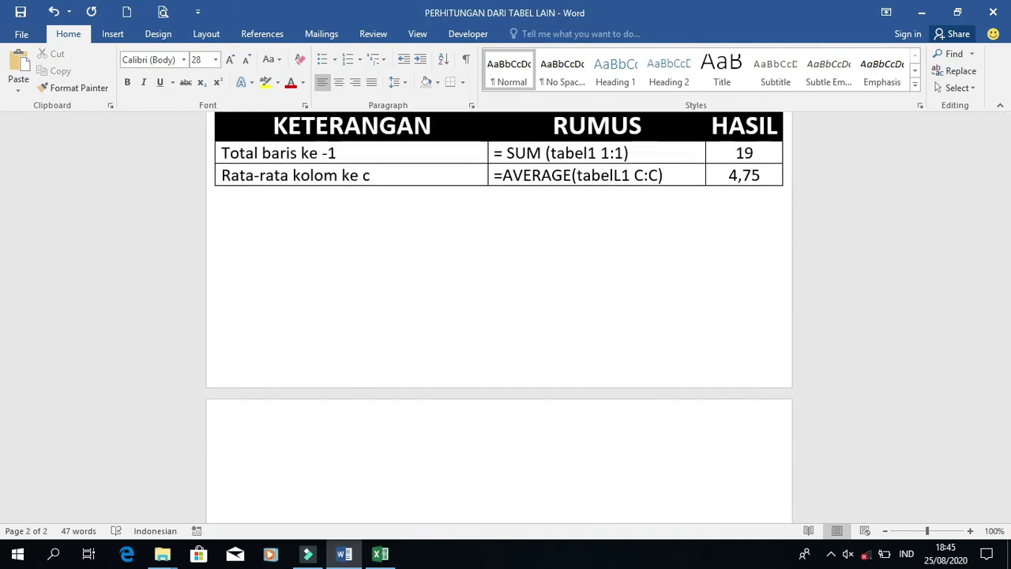
key(ctrl+e)
text(erimaa)
key(BackSpace)
text(kasih)
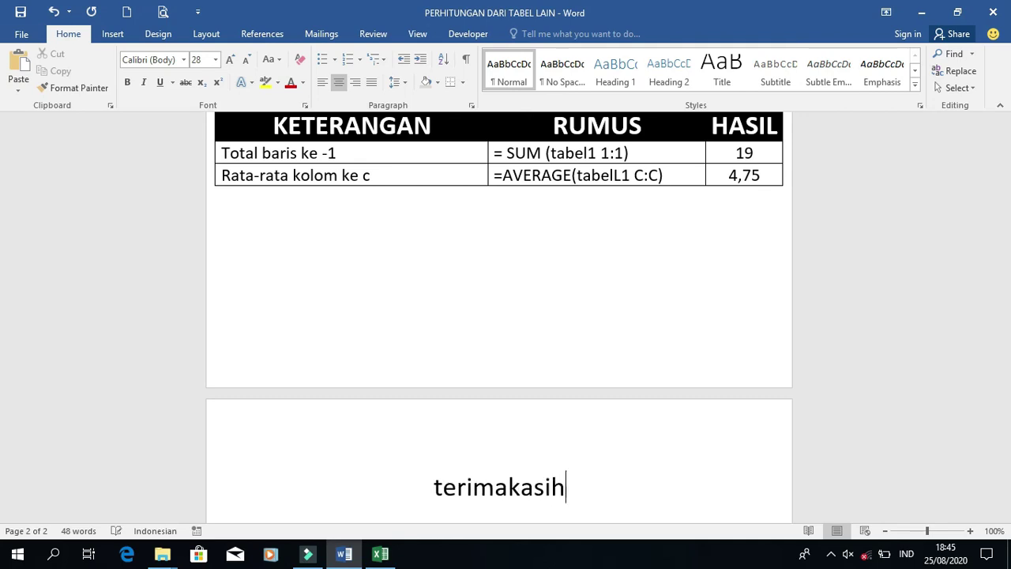